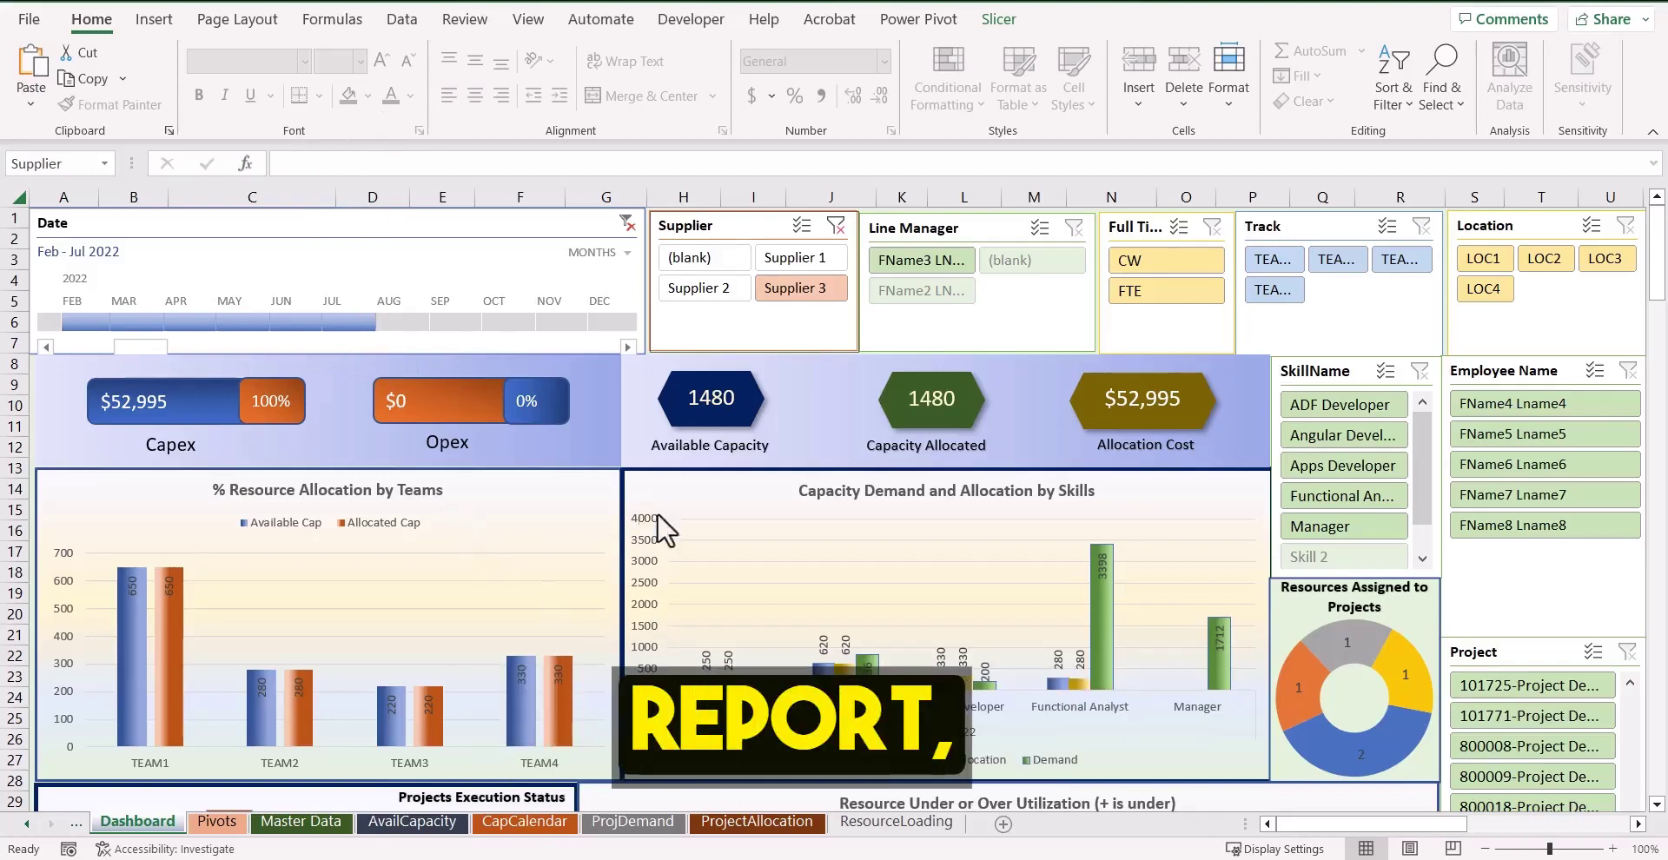
# Select the Line Manager slicer, then switch to the Master Data sheet
pyautogui.click(916, 326)
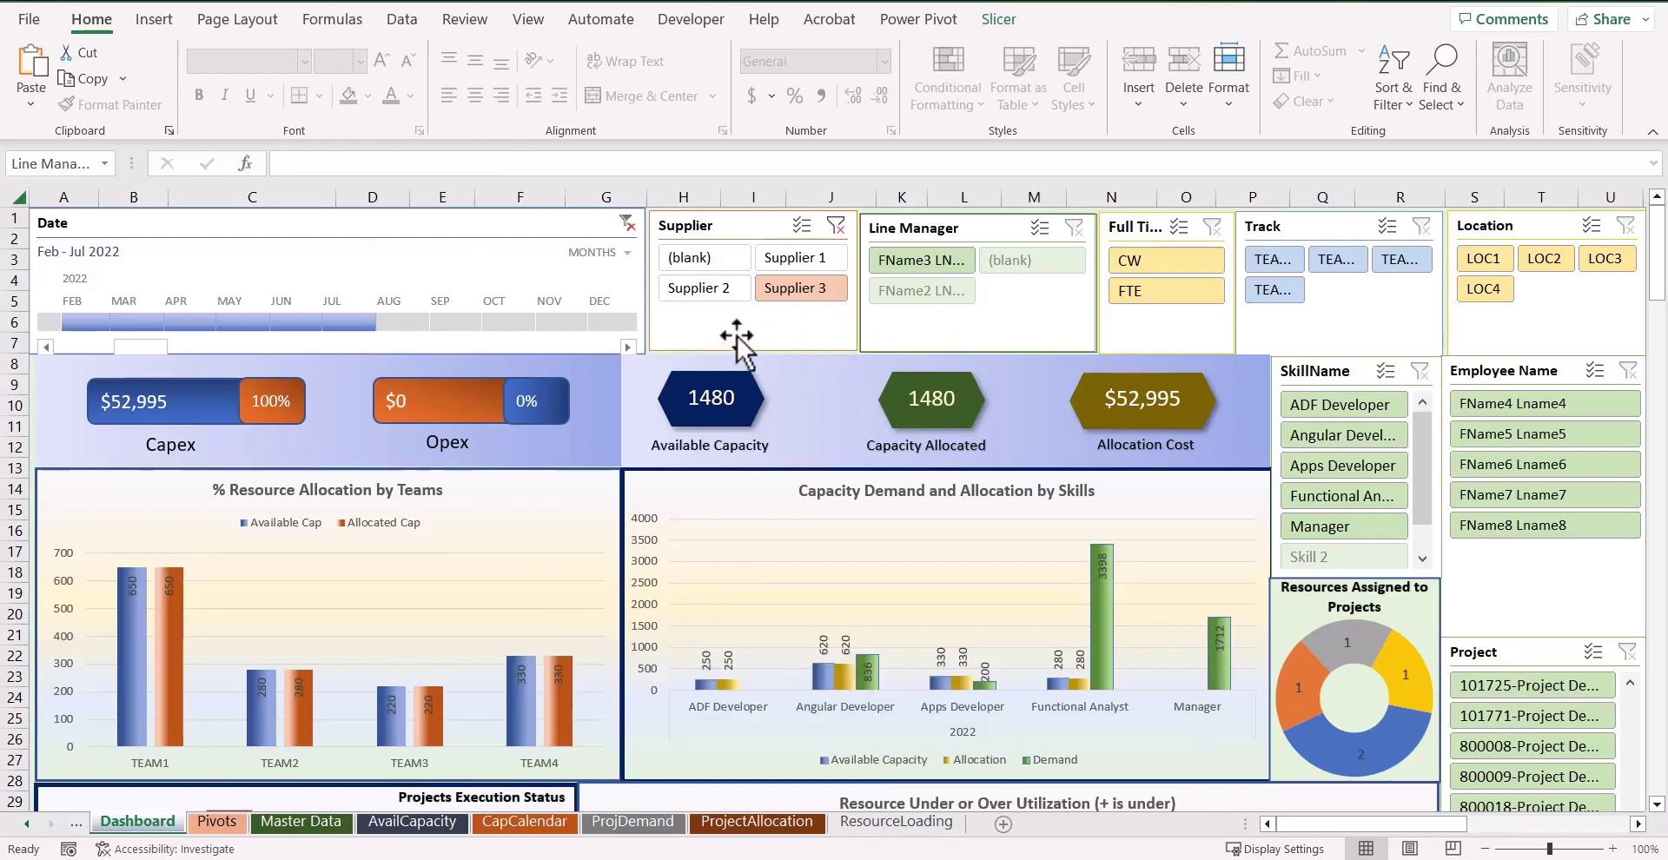
pyautogui.click(301, 822)
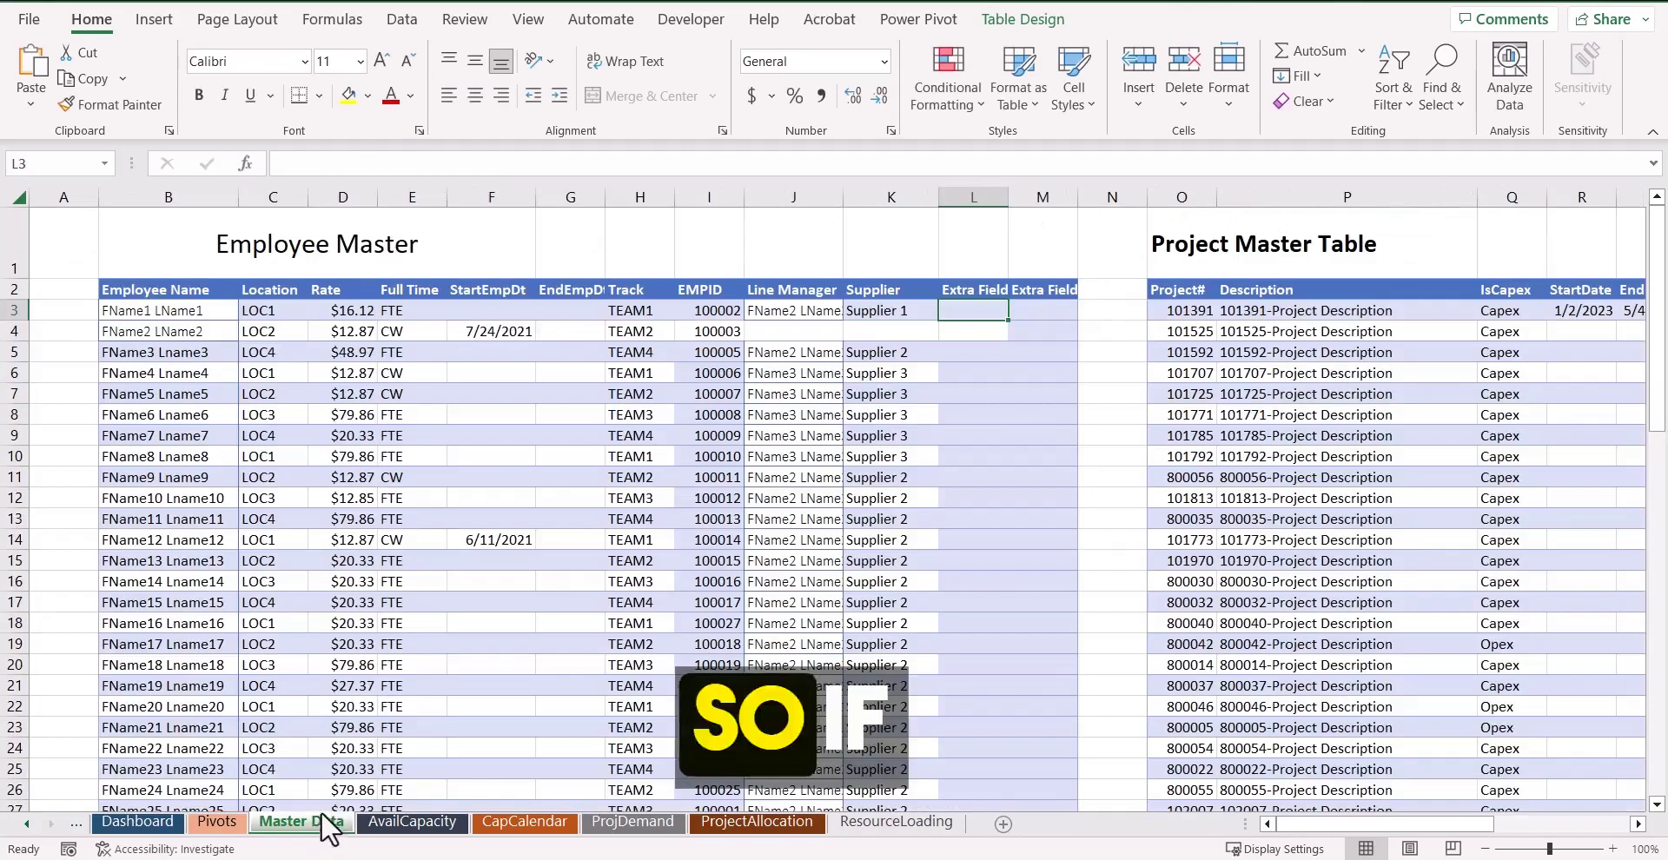
pyautogui.click(808, 295)
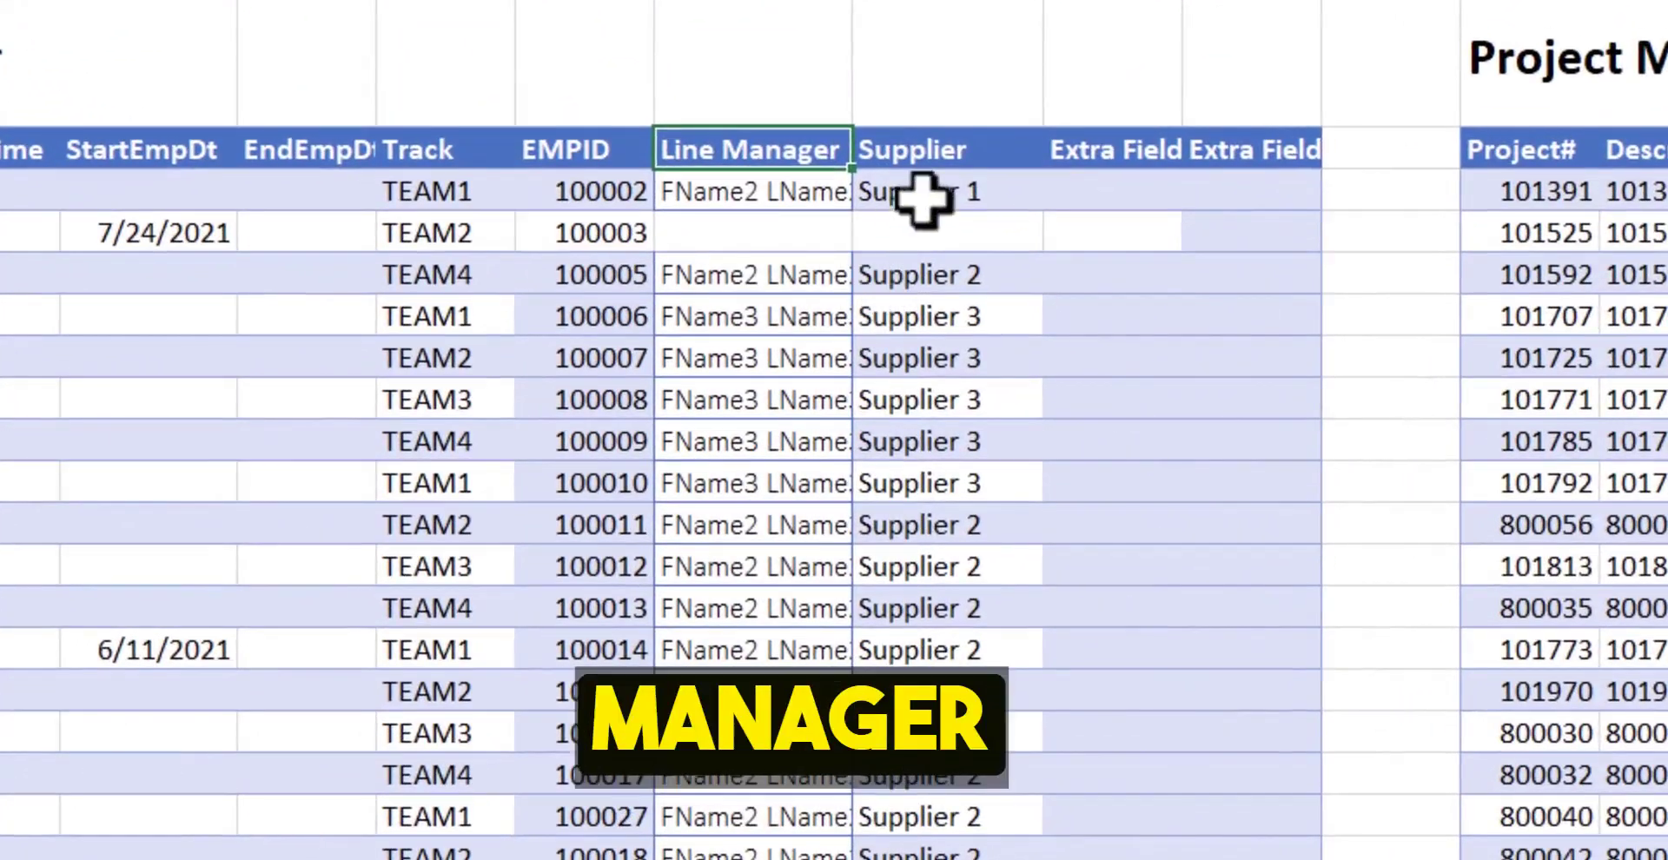
pyautogui.click(962, 149)
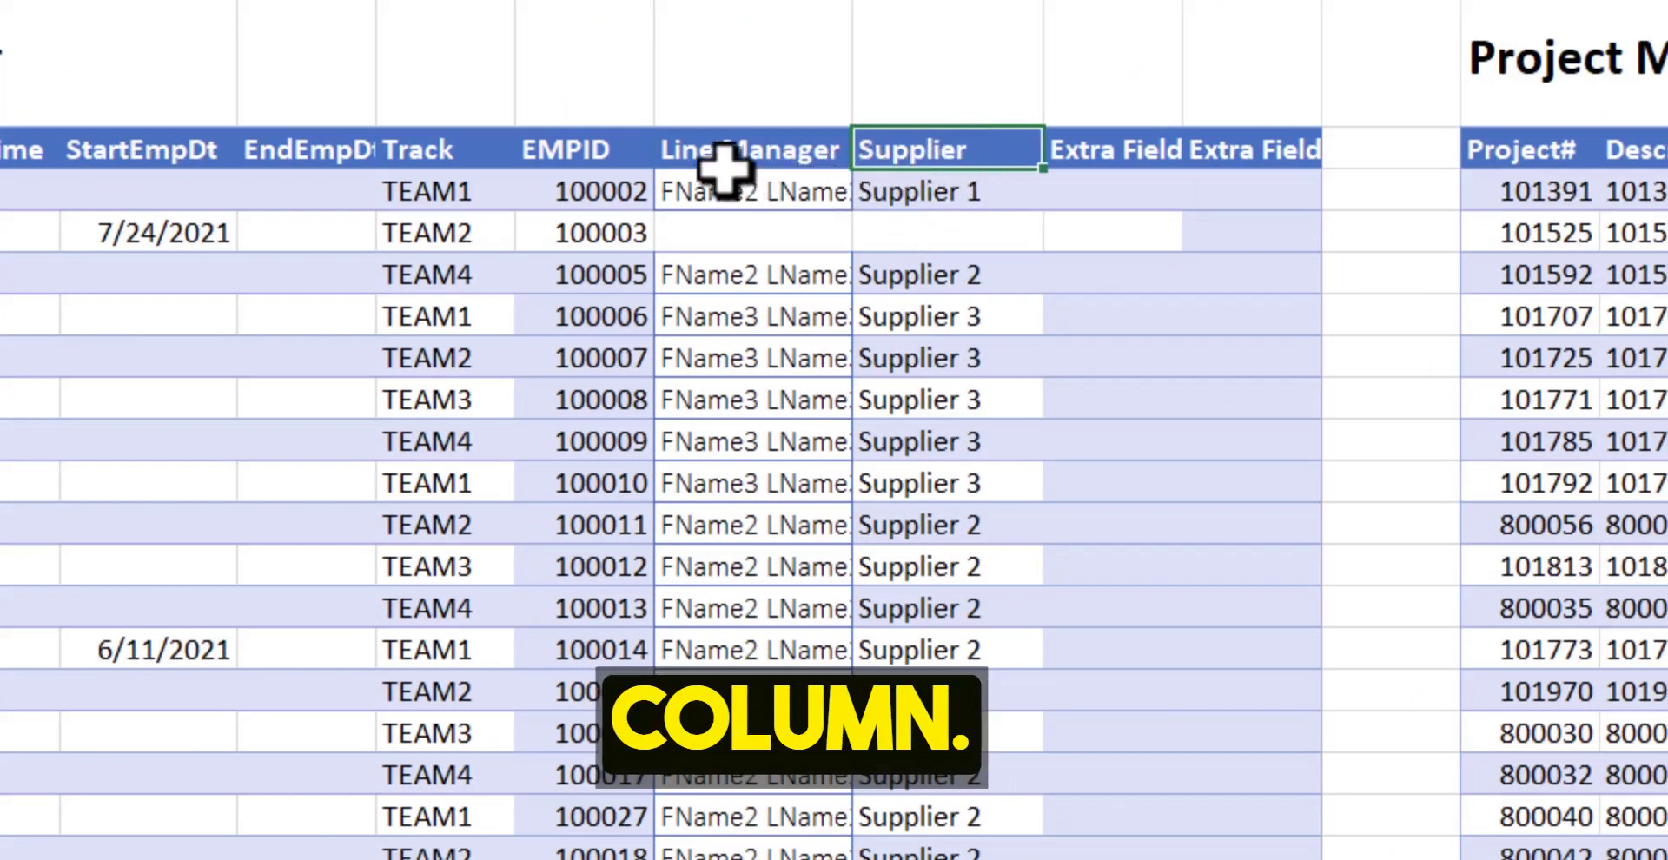
pyautogui.click(786, 162)
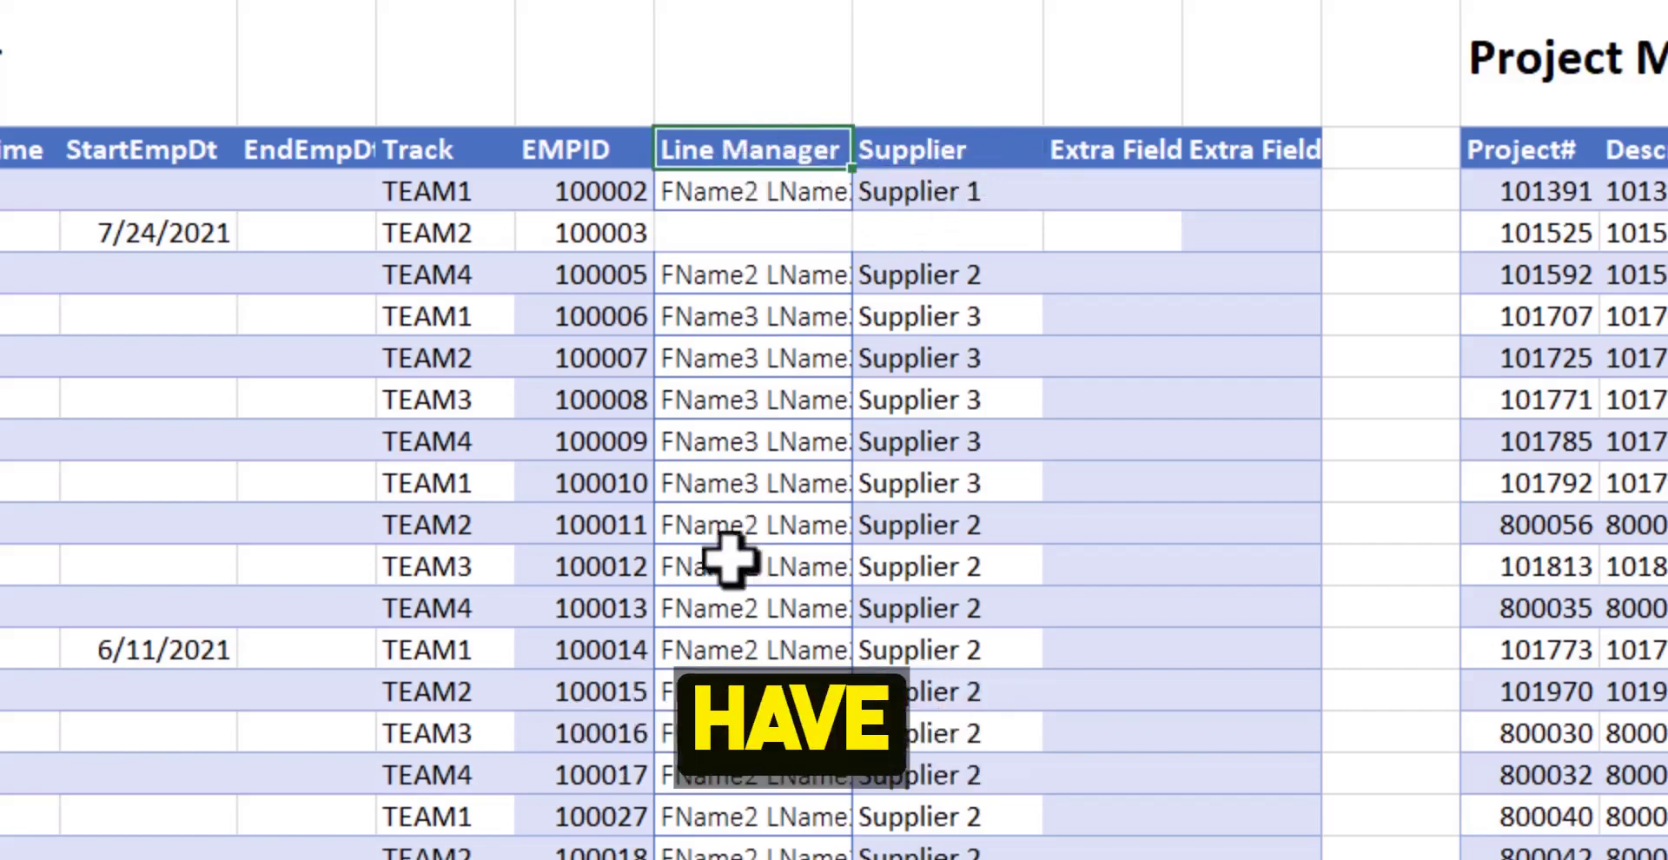
pyautogui.scroll(-3, 747, 546)
pyautogui.scroll(3, 746, 546)
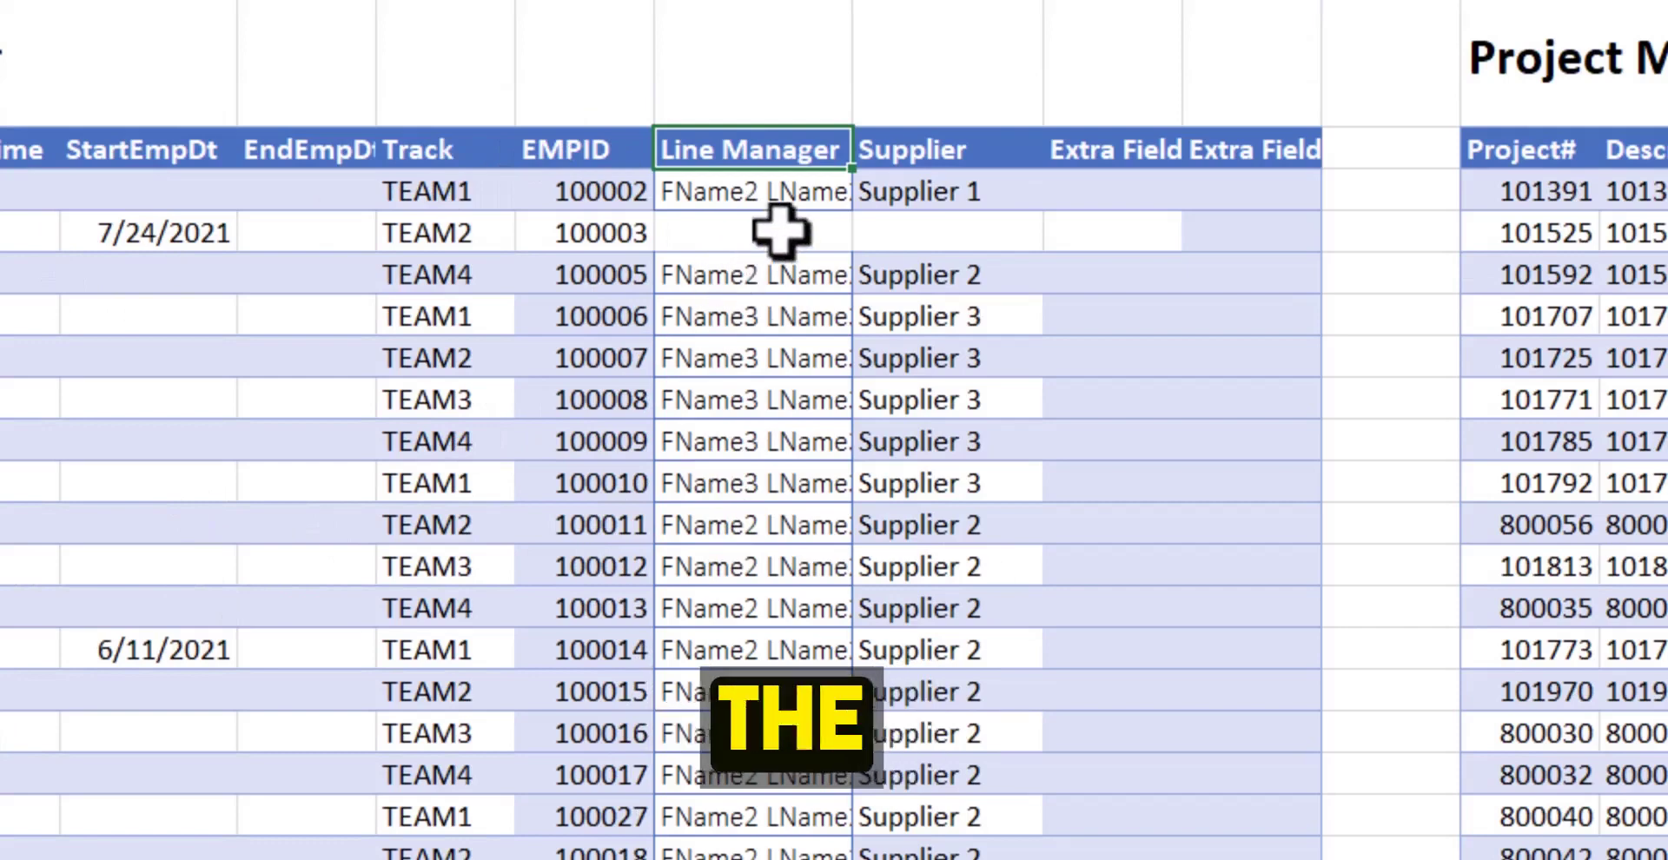
pyautogui.click(953, 152)
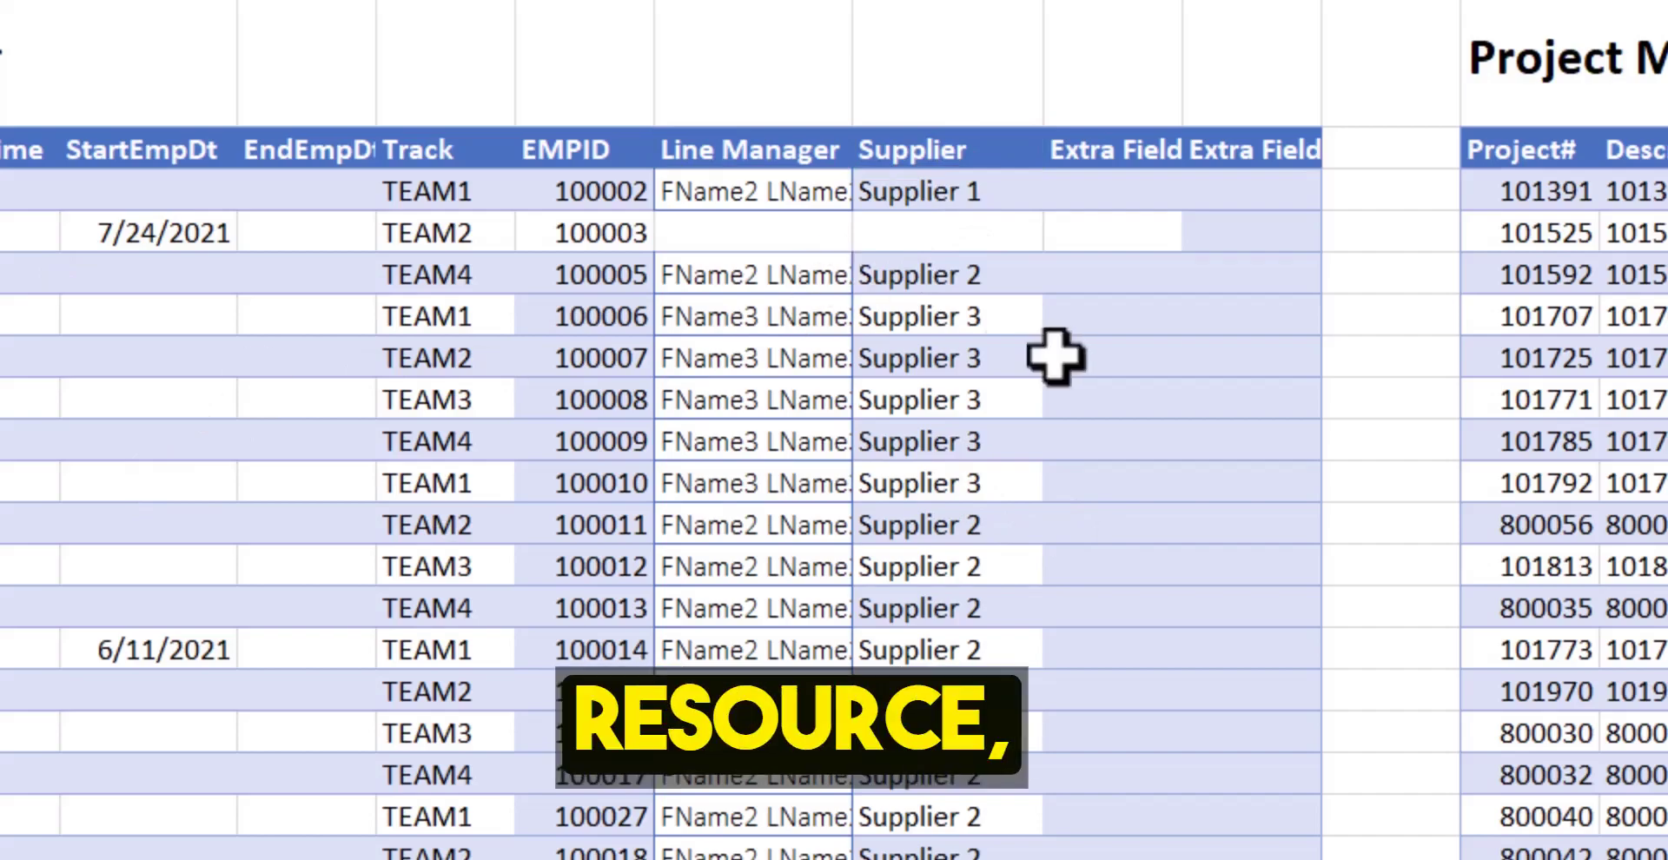
pyautogui.click(999, 359)
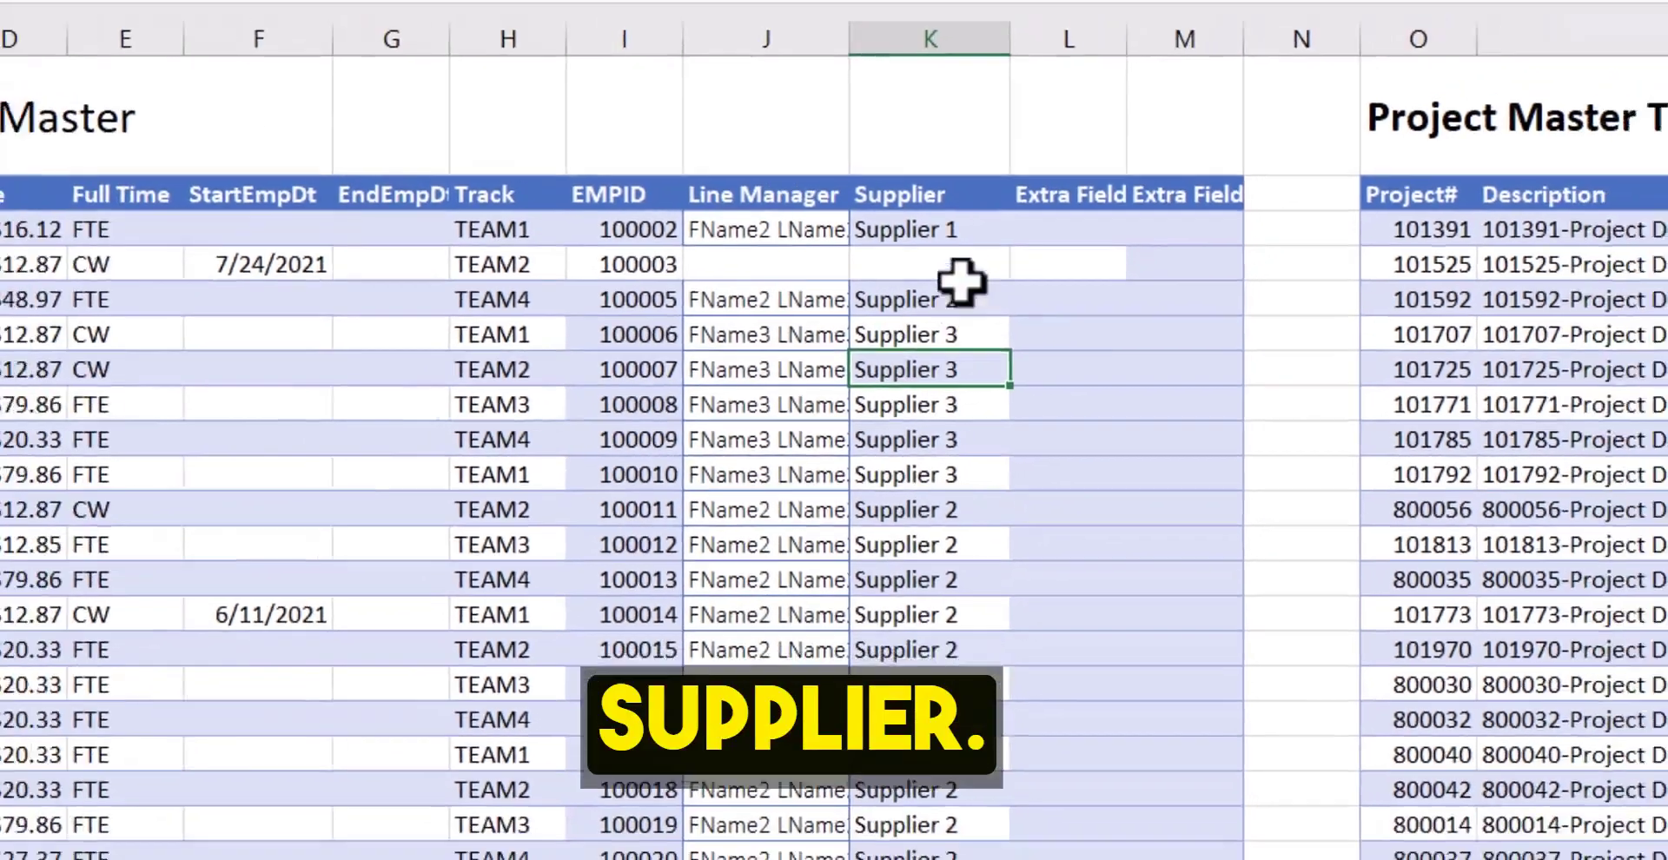
pyautogui.click(978, 191)
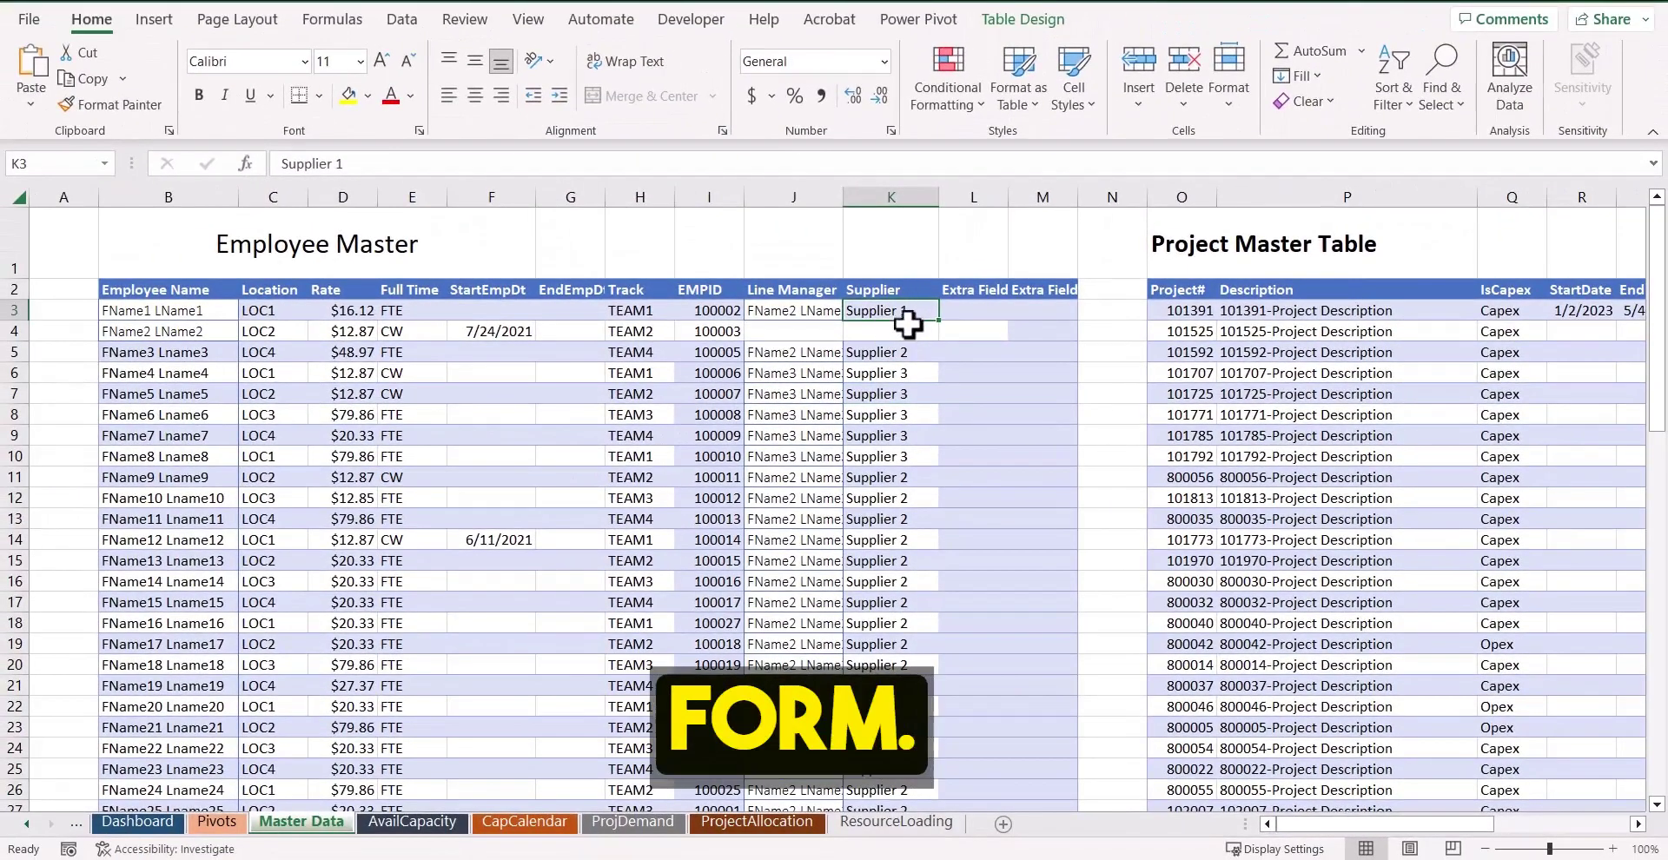
pyautogui.click(905, 328)
pyautogui.click(895, 372)
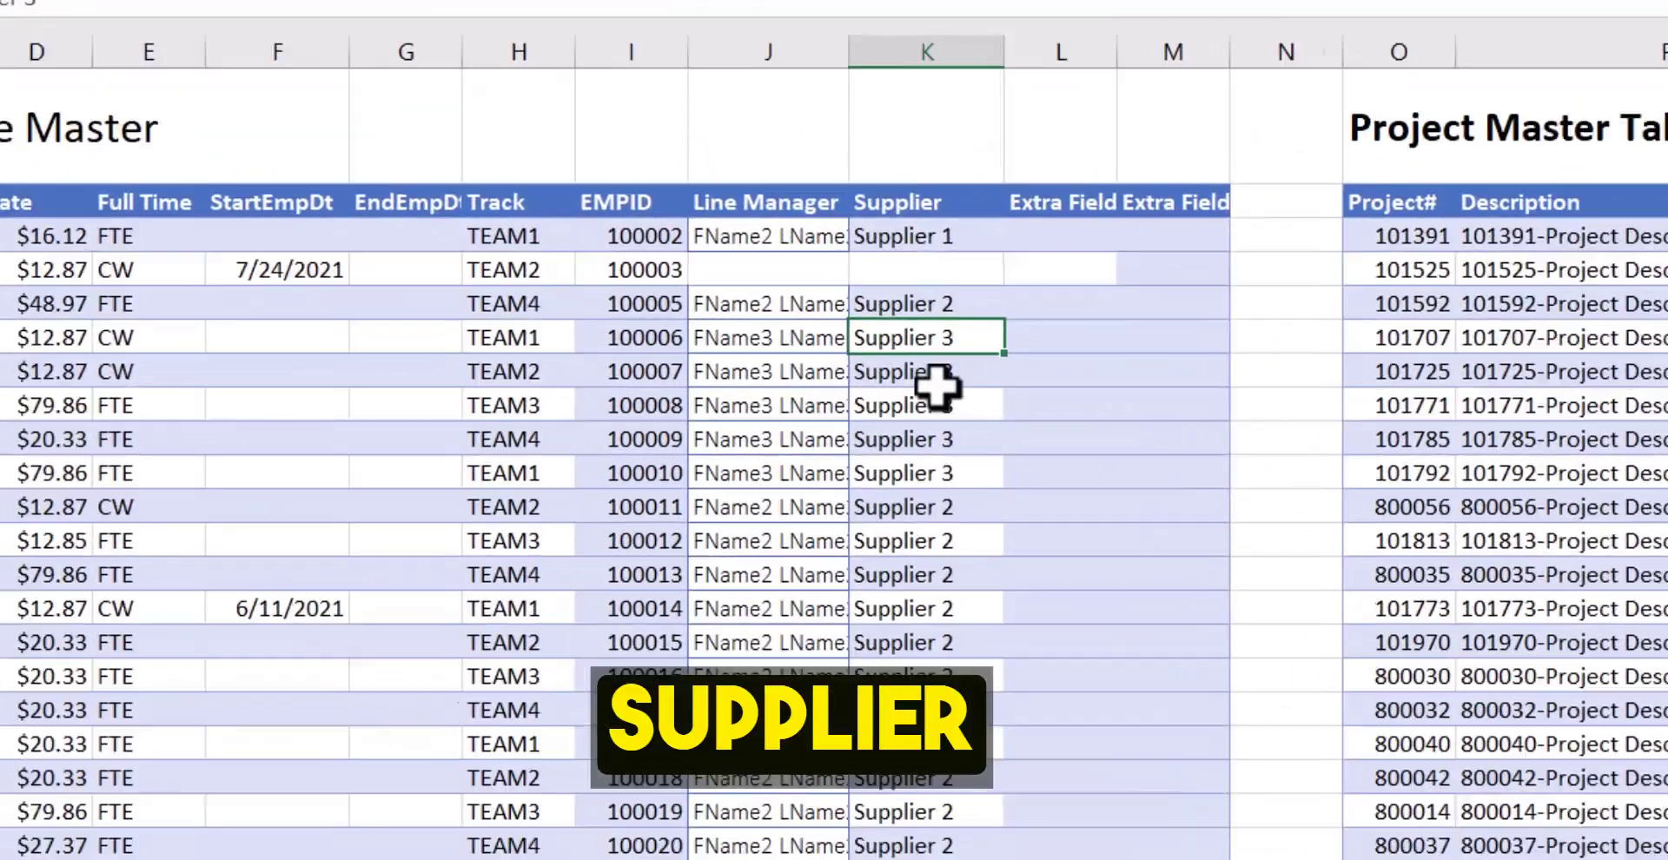
pyautogui.click(934, 403)
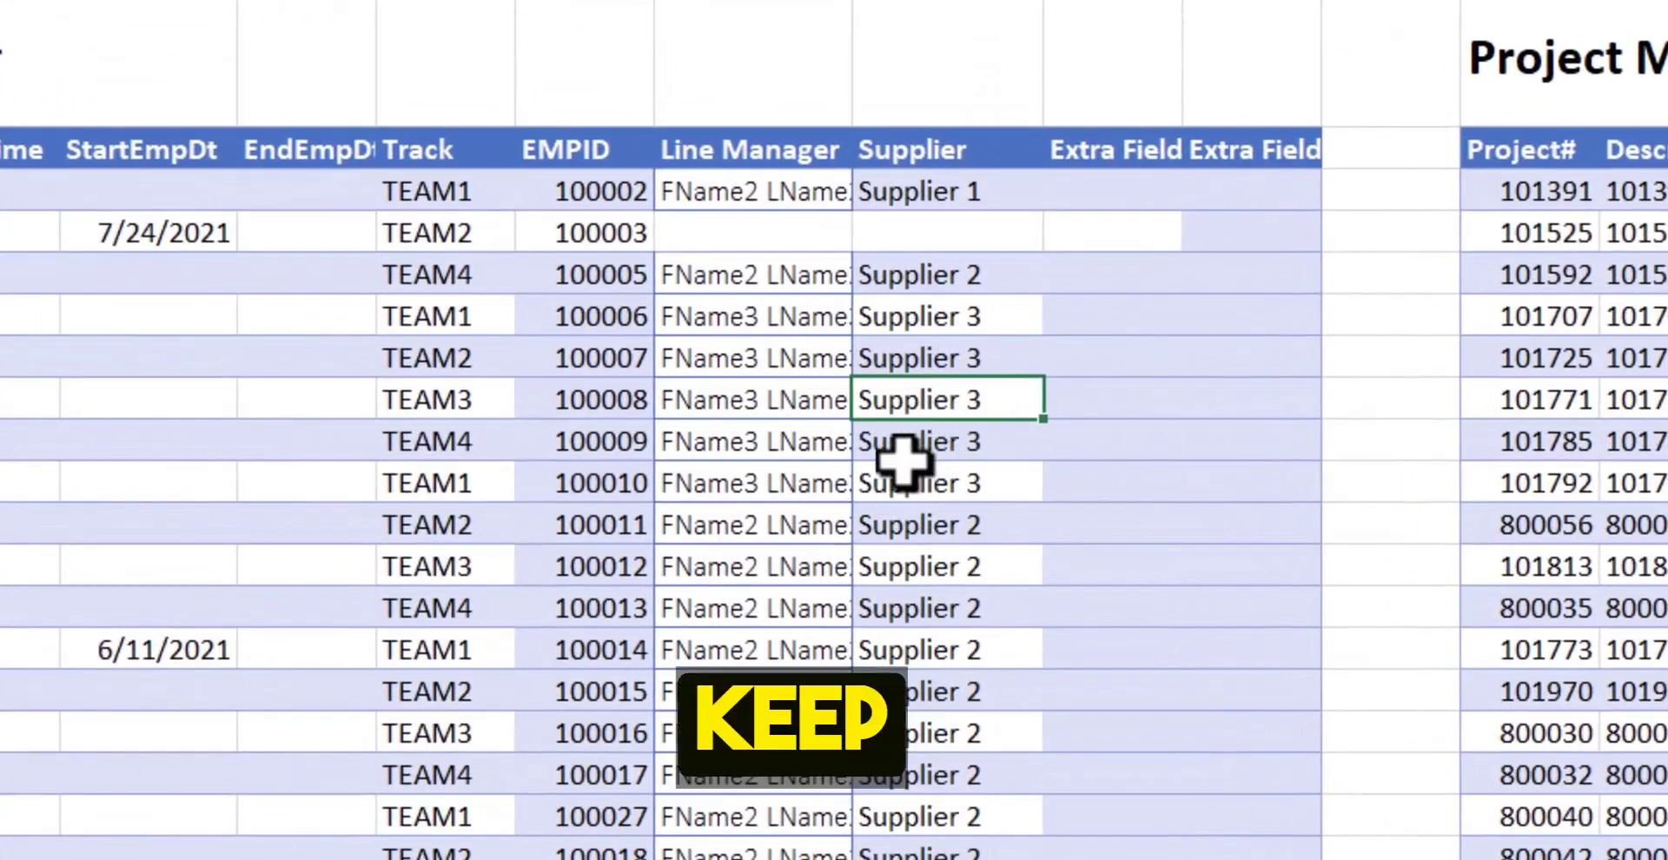
pyautogui.scroll(-4, 955, 719)
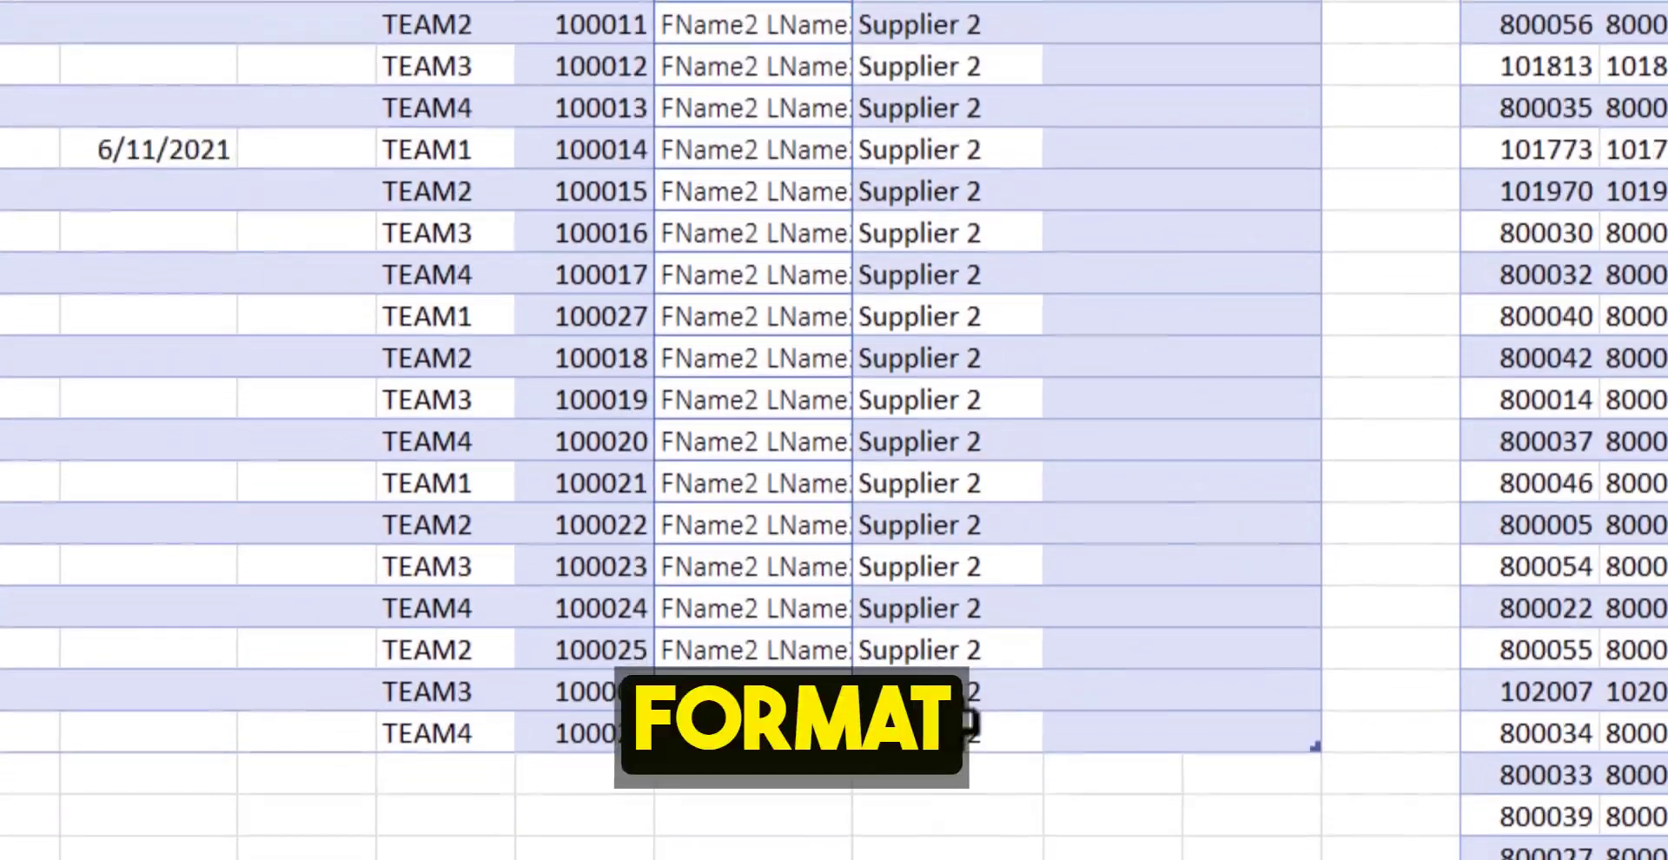
pyautogui.scroll(4, 799, 451)
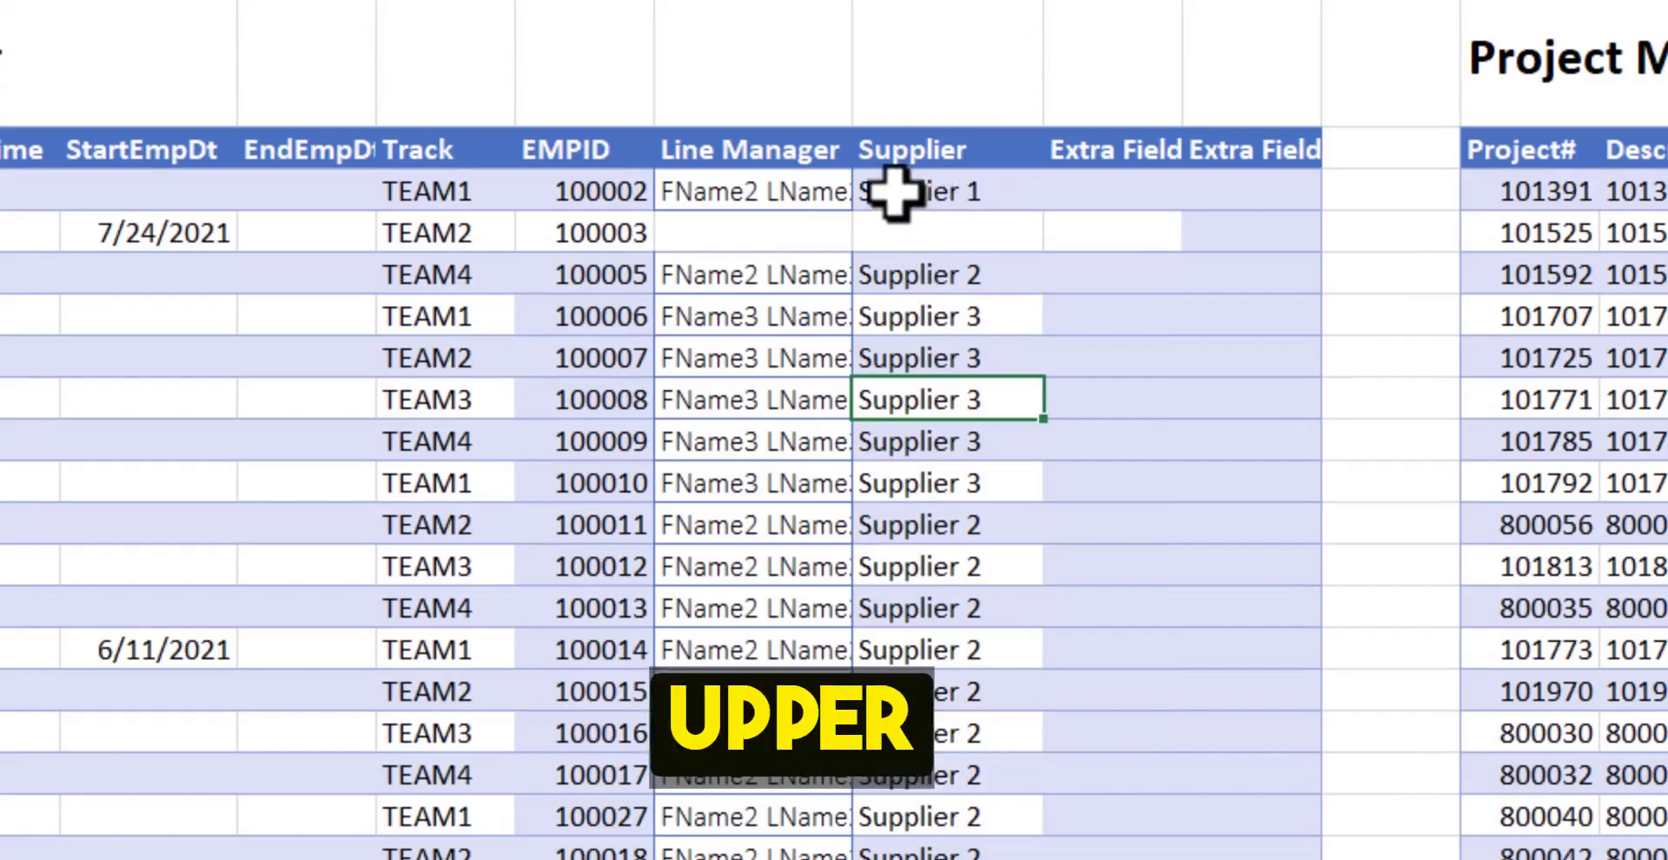
pyautogui.click(930, 231)
pyautogui.click(930, 318)
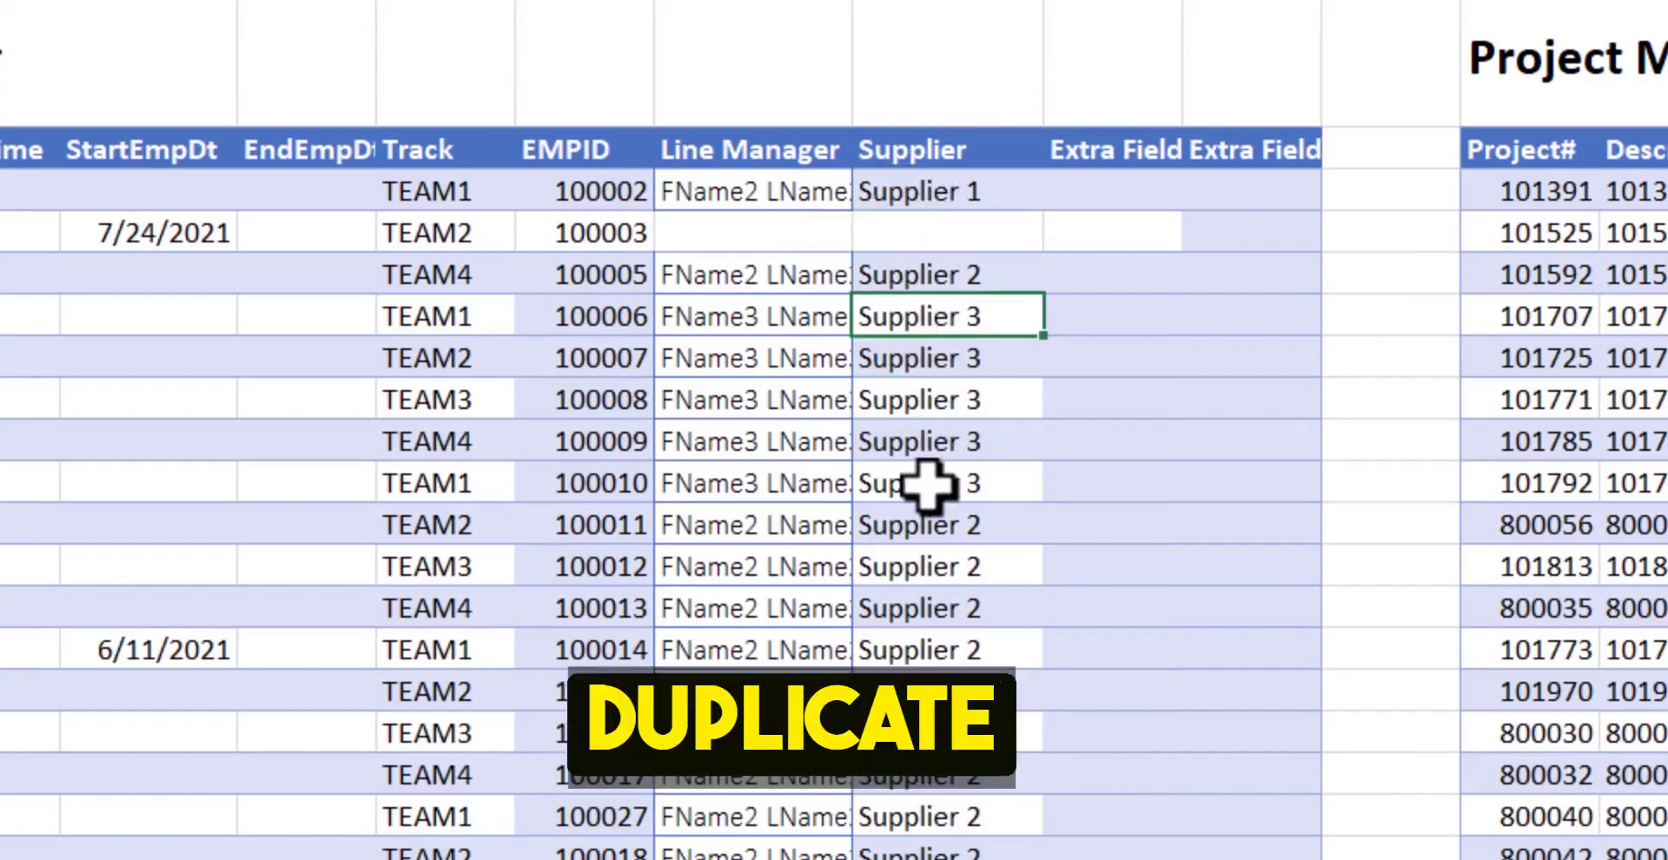
pyautogui.click(951, 397)
pyautogui.click(916, 443)
pyautogui.click(904, 567)
pyautogui.click(938, 772)
pyautogui.scroll(-2, 927, 521)
pyautogui.scroll(2, 927, 521)
pyautogui.click(763, 193)
pyautogui.press('Down')
pyautogui.click(748, 315)
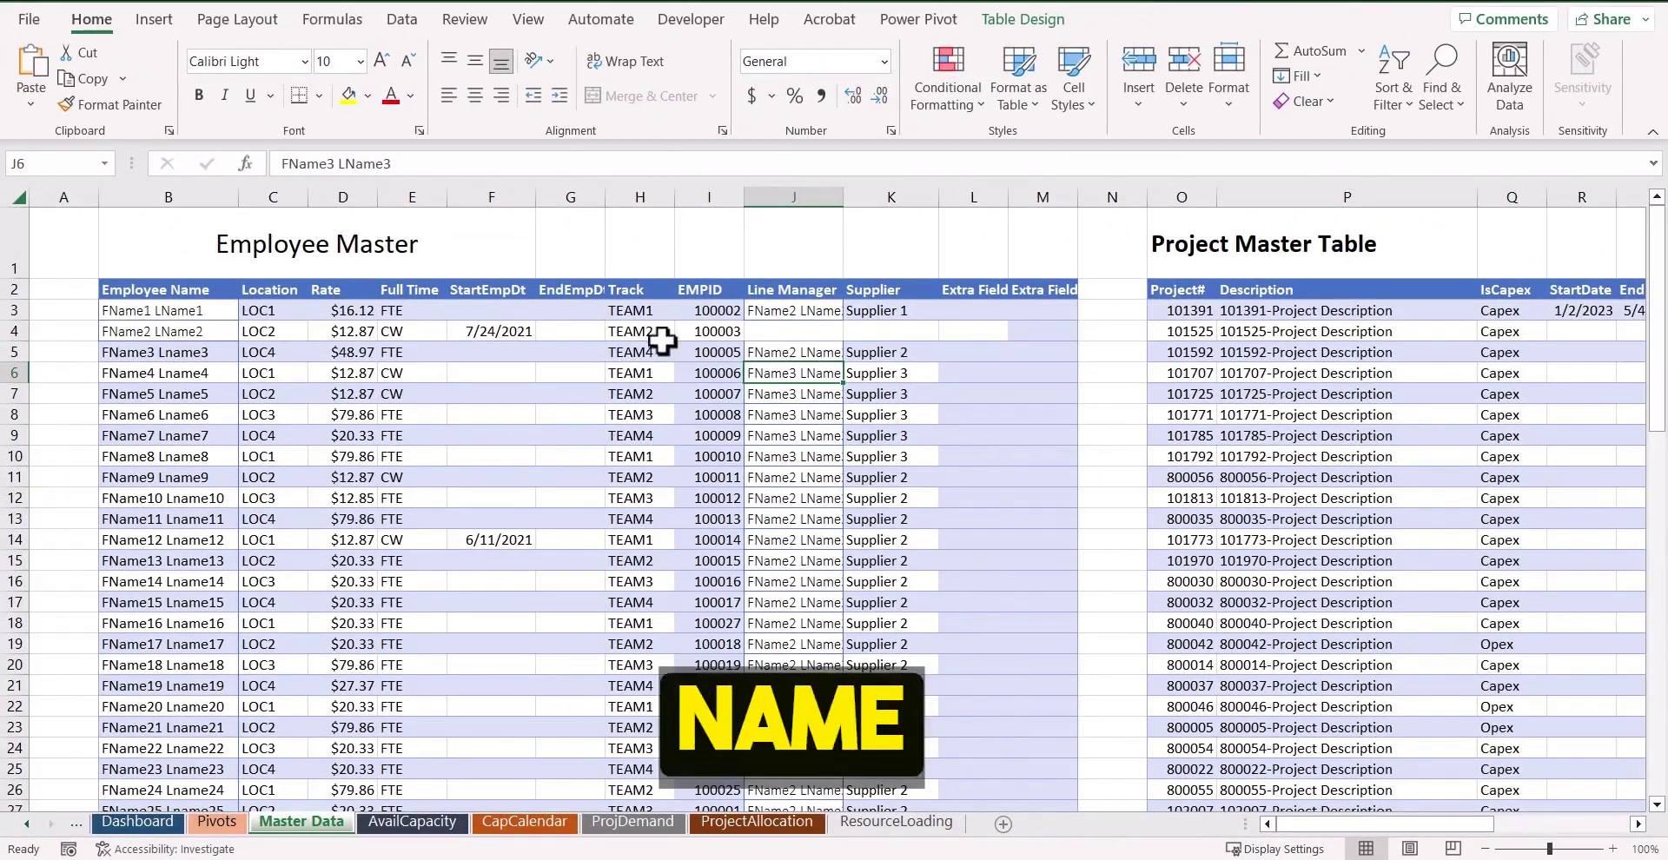
pyautogui.scroll(-3, 804, 486)
pyautogui.scroll(3, 805, 482)
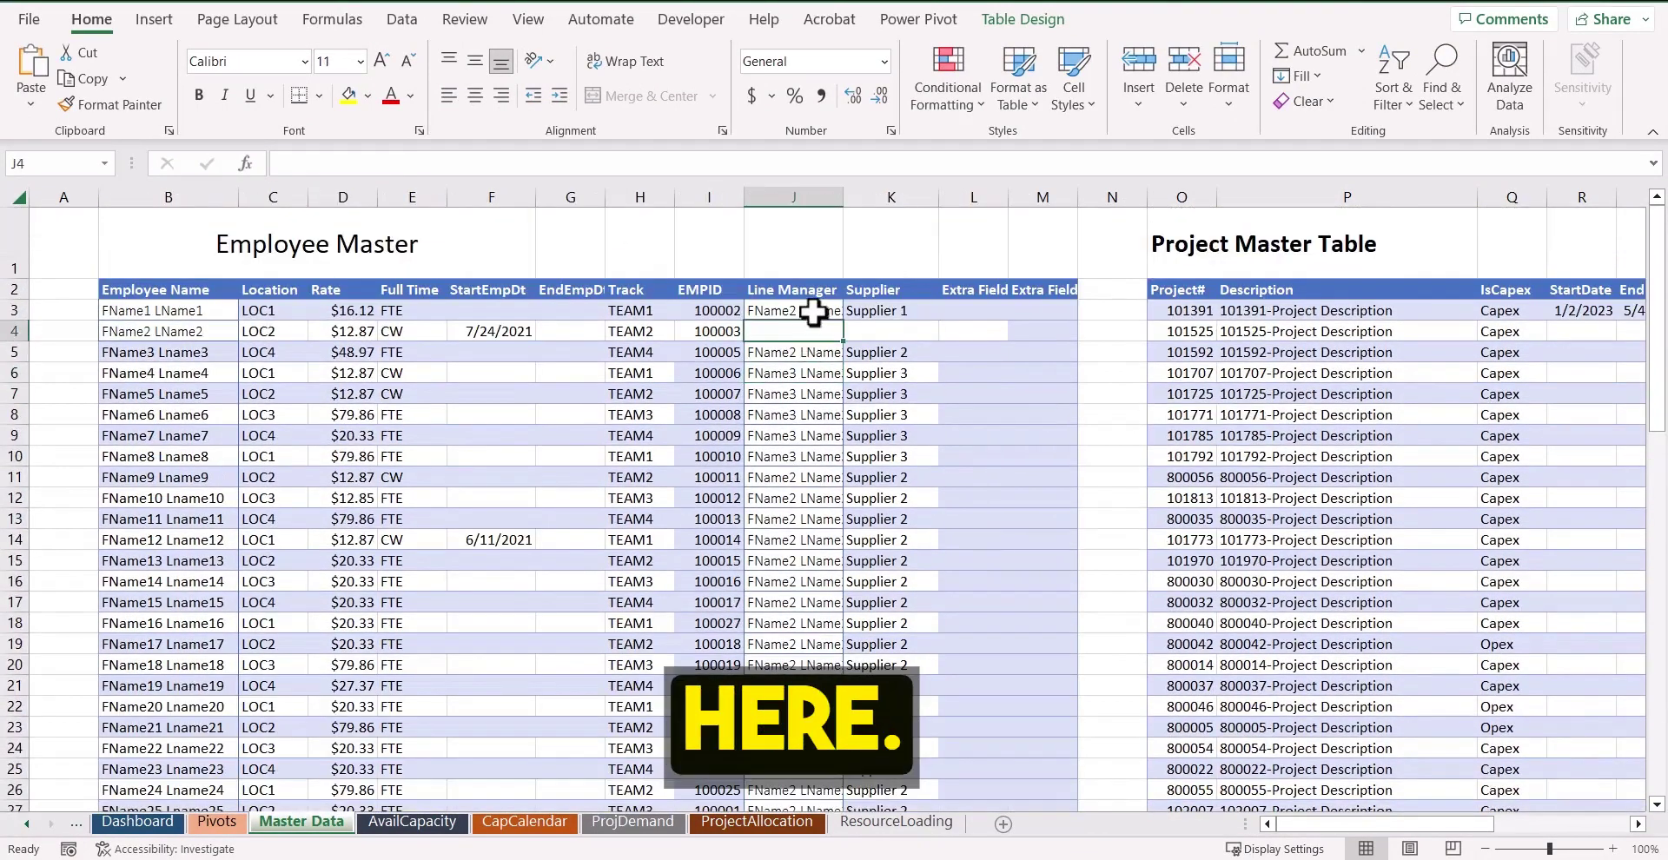
pyautogui.click(813, 312)
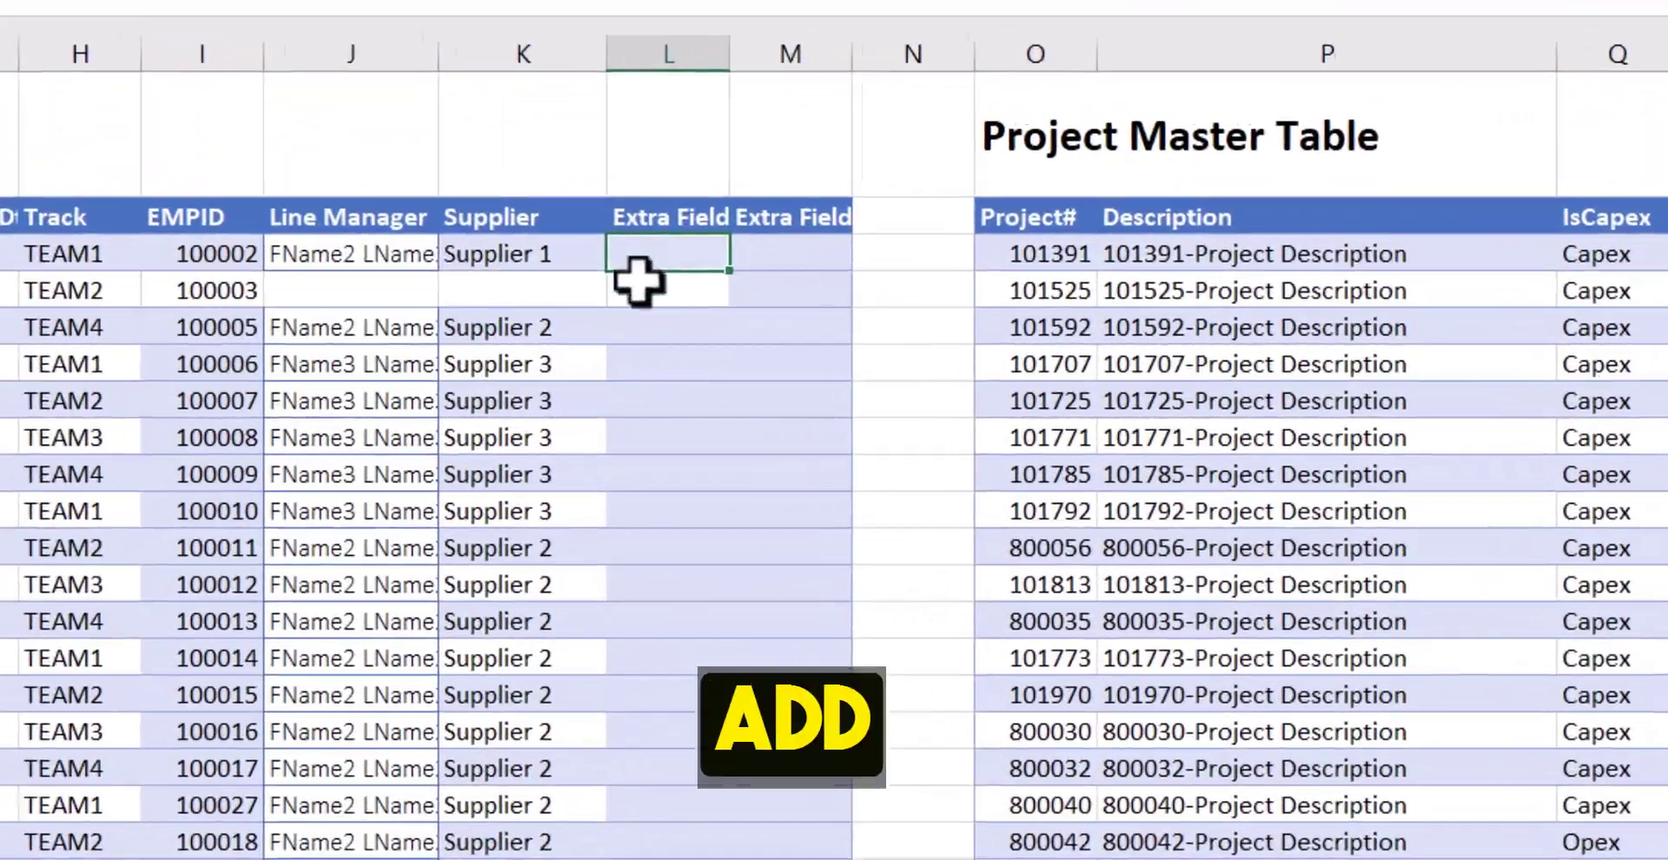
# Inspect the blank Extra Field and Line Manager 100003 cells, then go back to the Dashboard
pyautogui.click(955, 337)
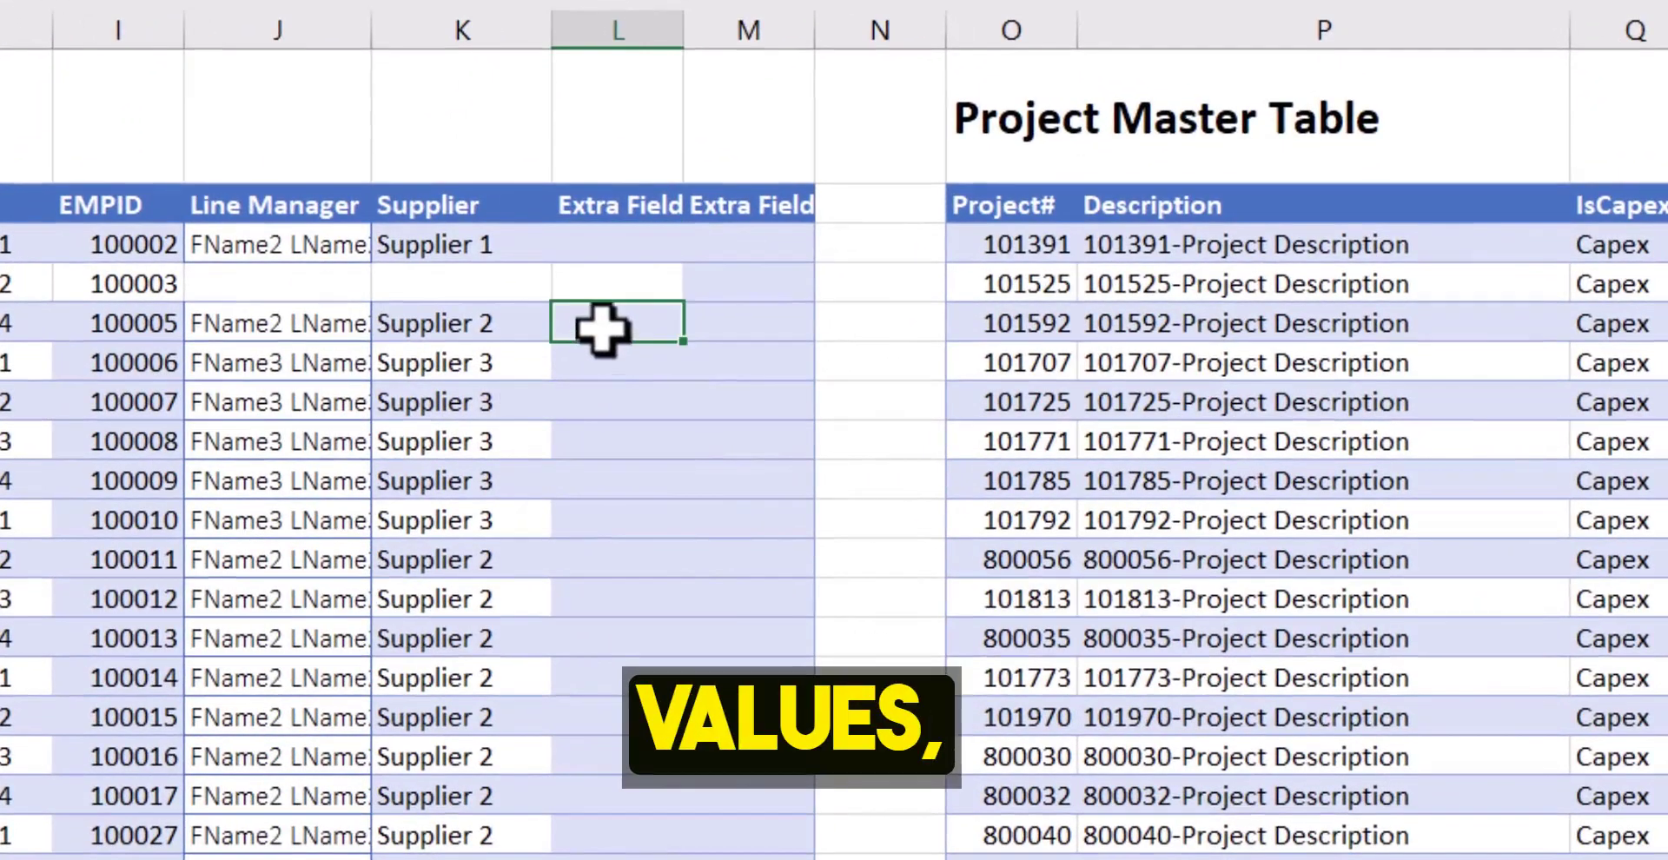
pyautogui.scroll(-2, 596, 526)
pyautogui.scroll(2, 602, 527)
pyautogui.scroll(1, 602, 527)
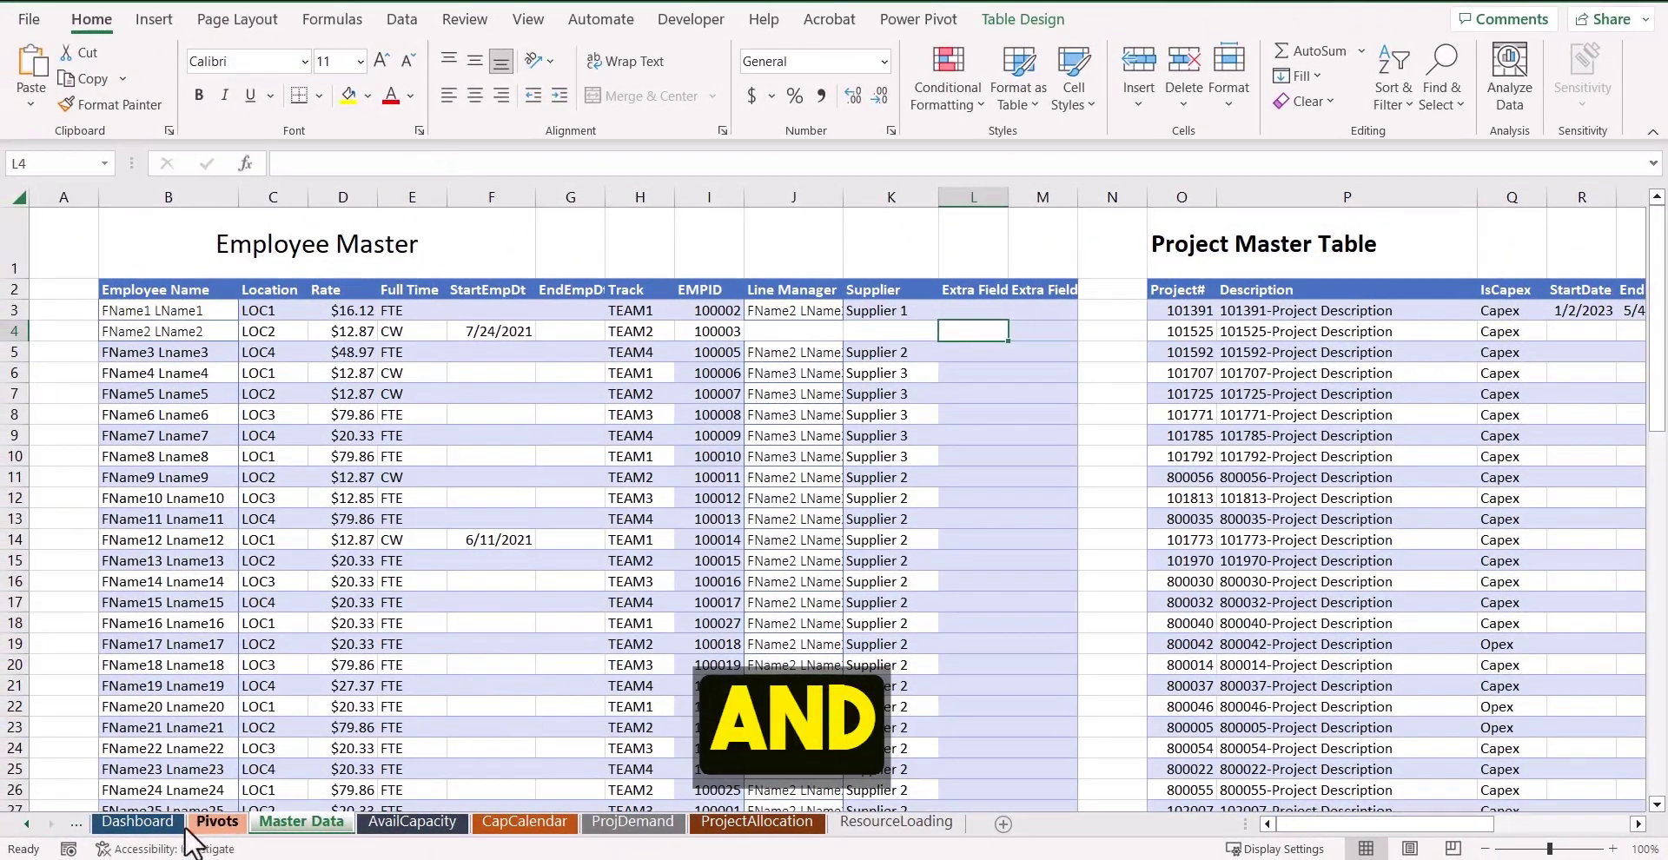
pyautogui.click(143, 822)
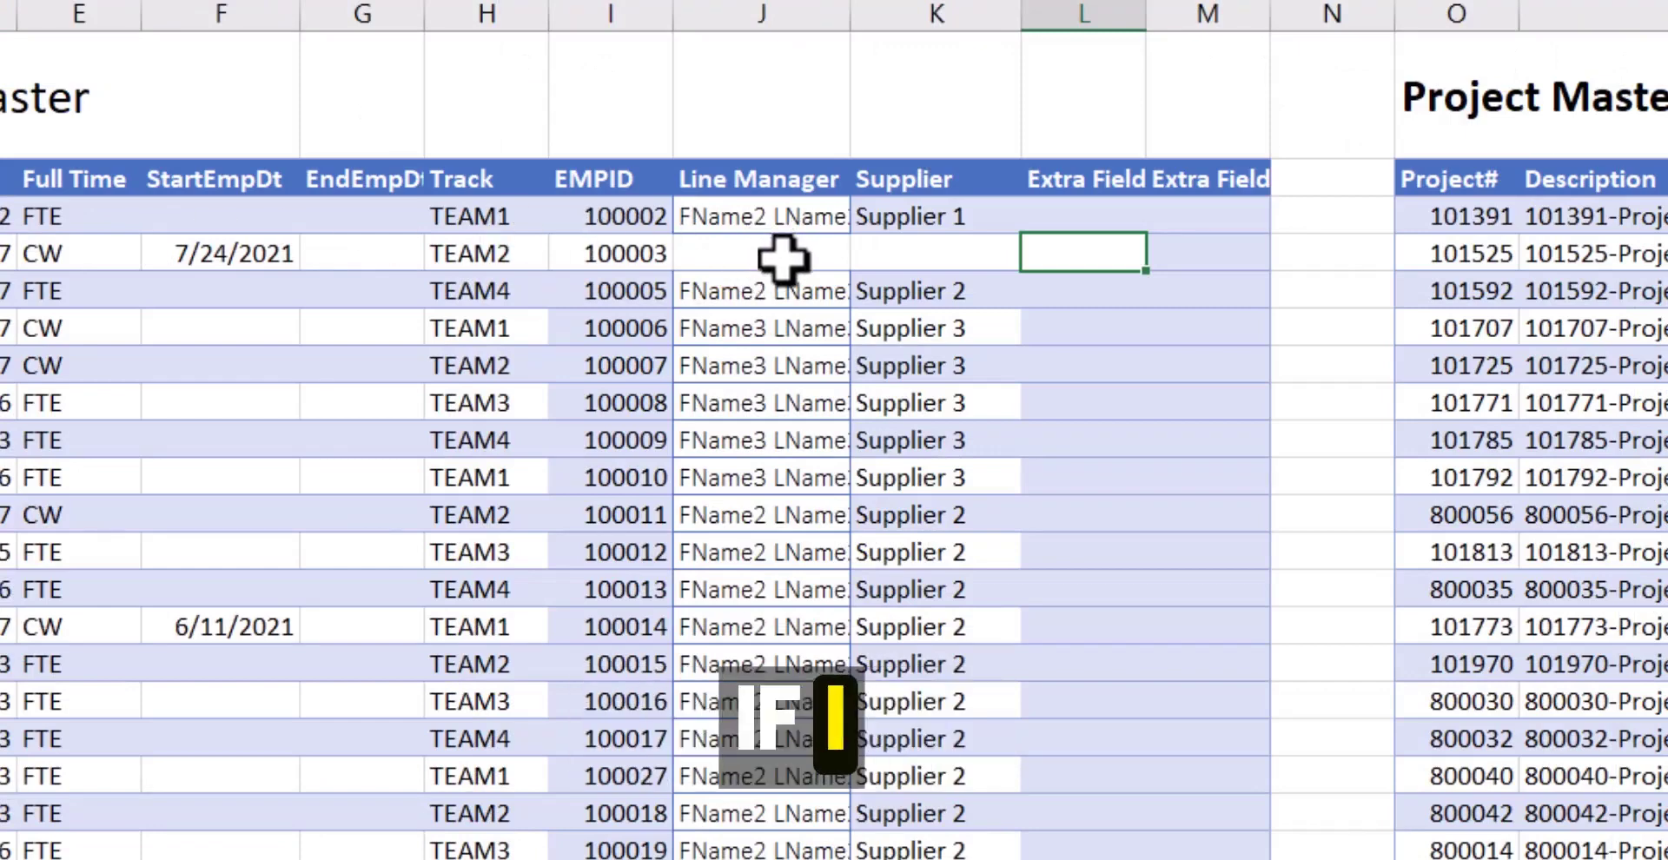
pyautogui.click(782, 257)
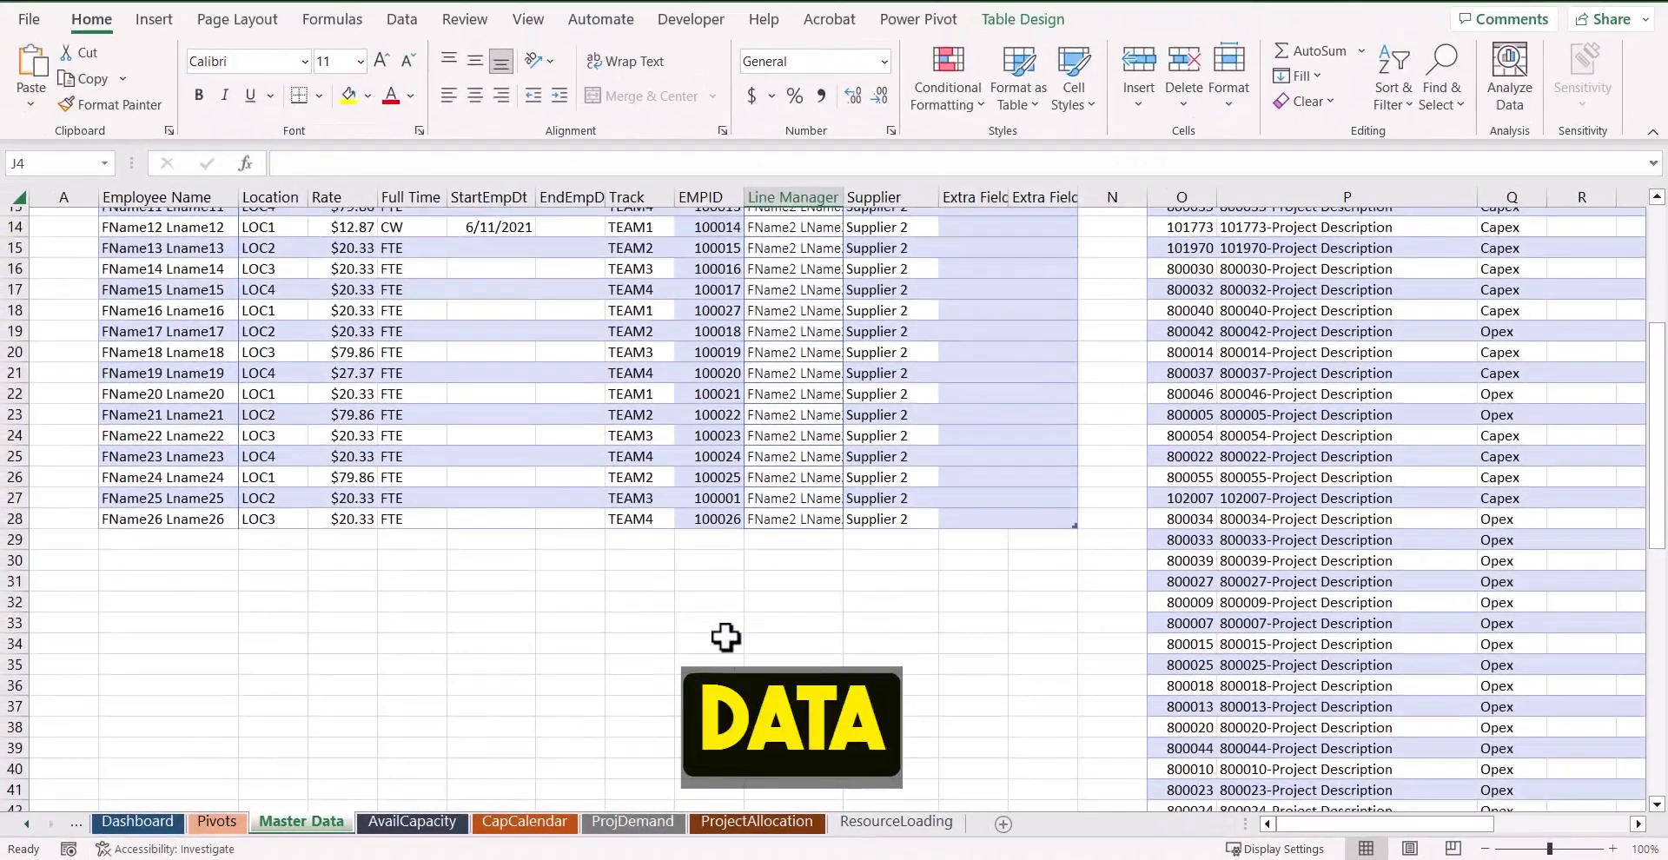
pyautogui.scroll(5, 707, 651)
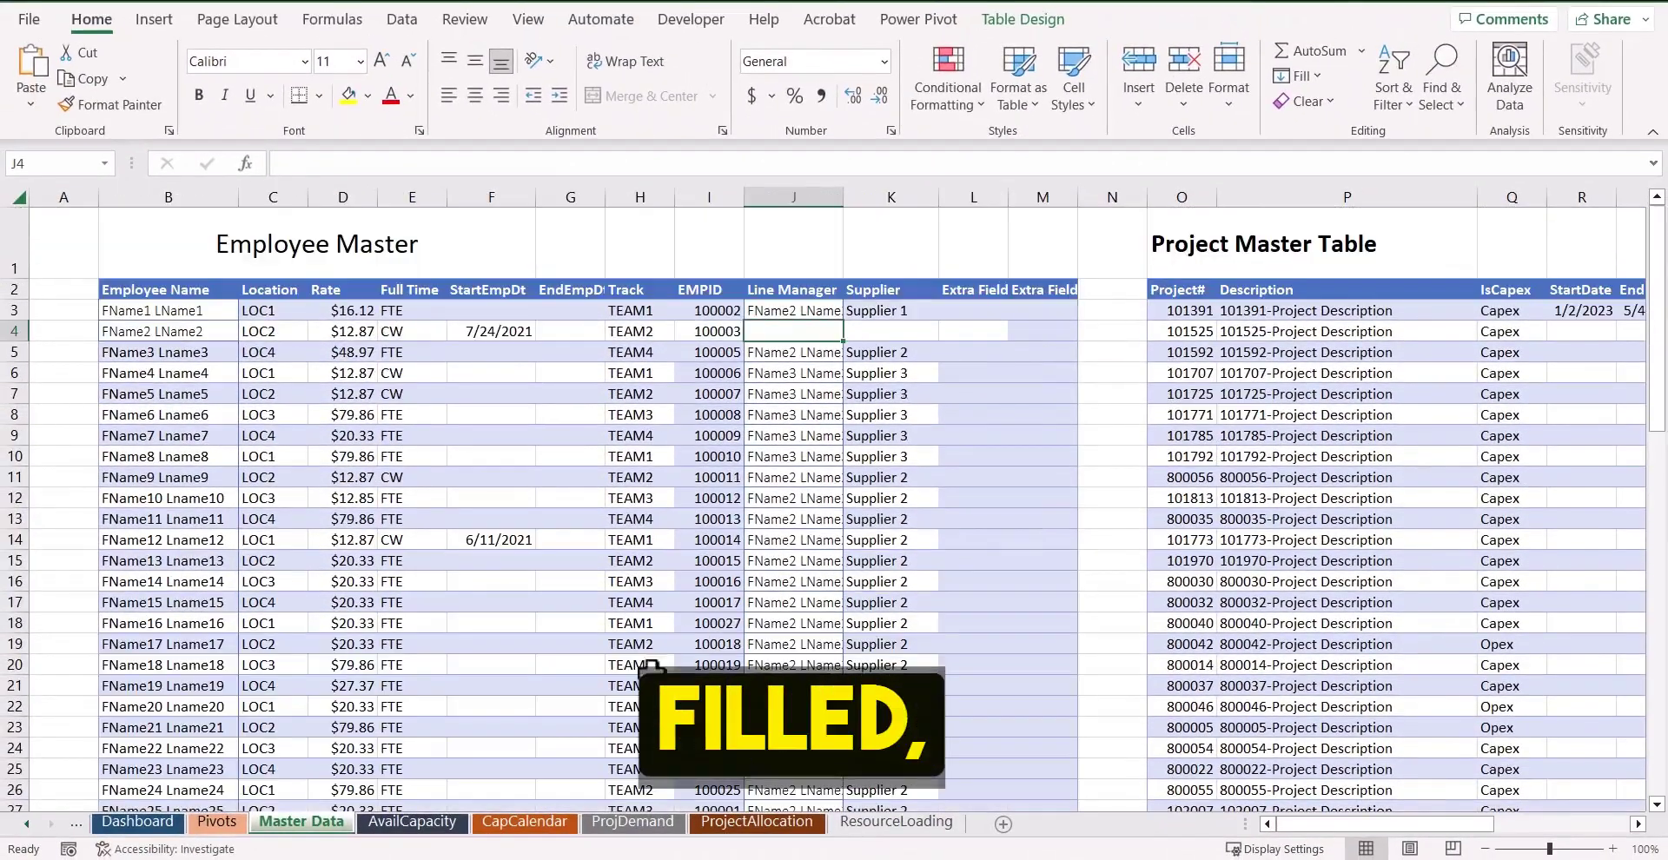
# On the Dashboard, filter the Supplier slicer to Supplier 2 only
pyautogui.click(137, 821)
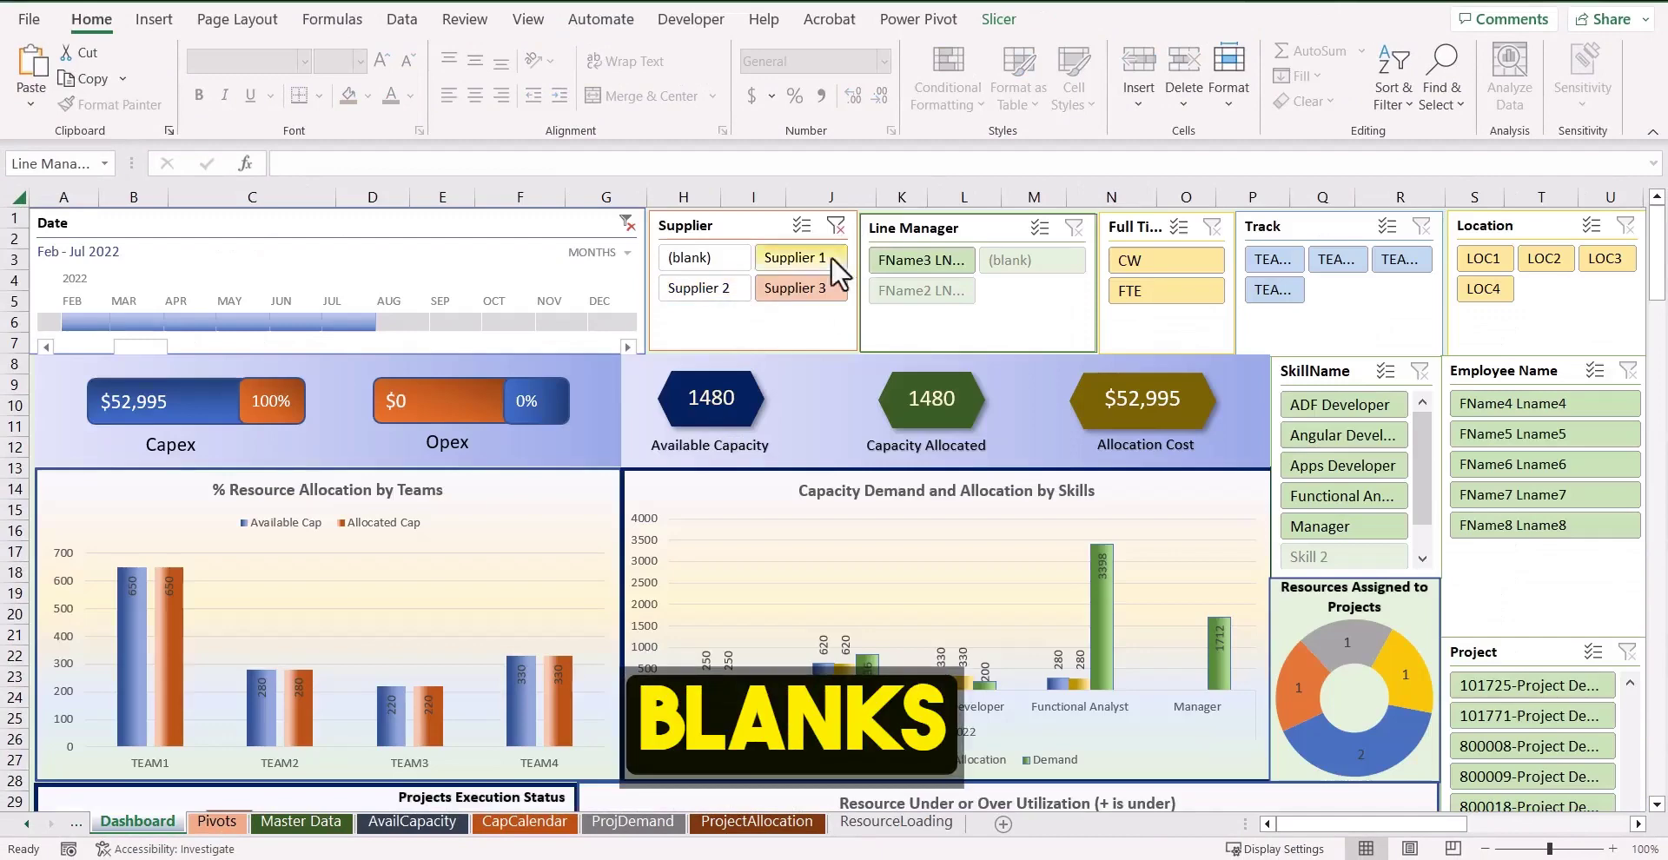
pyautogui.click(792, 291)
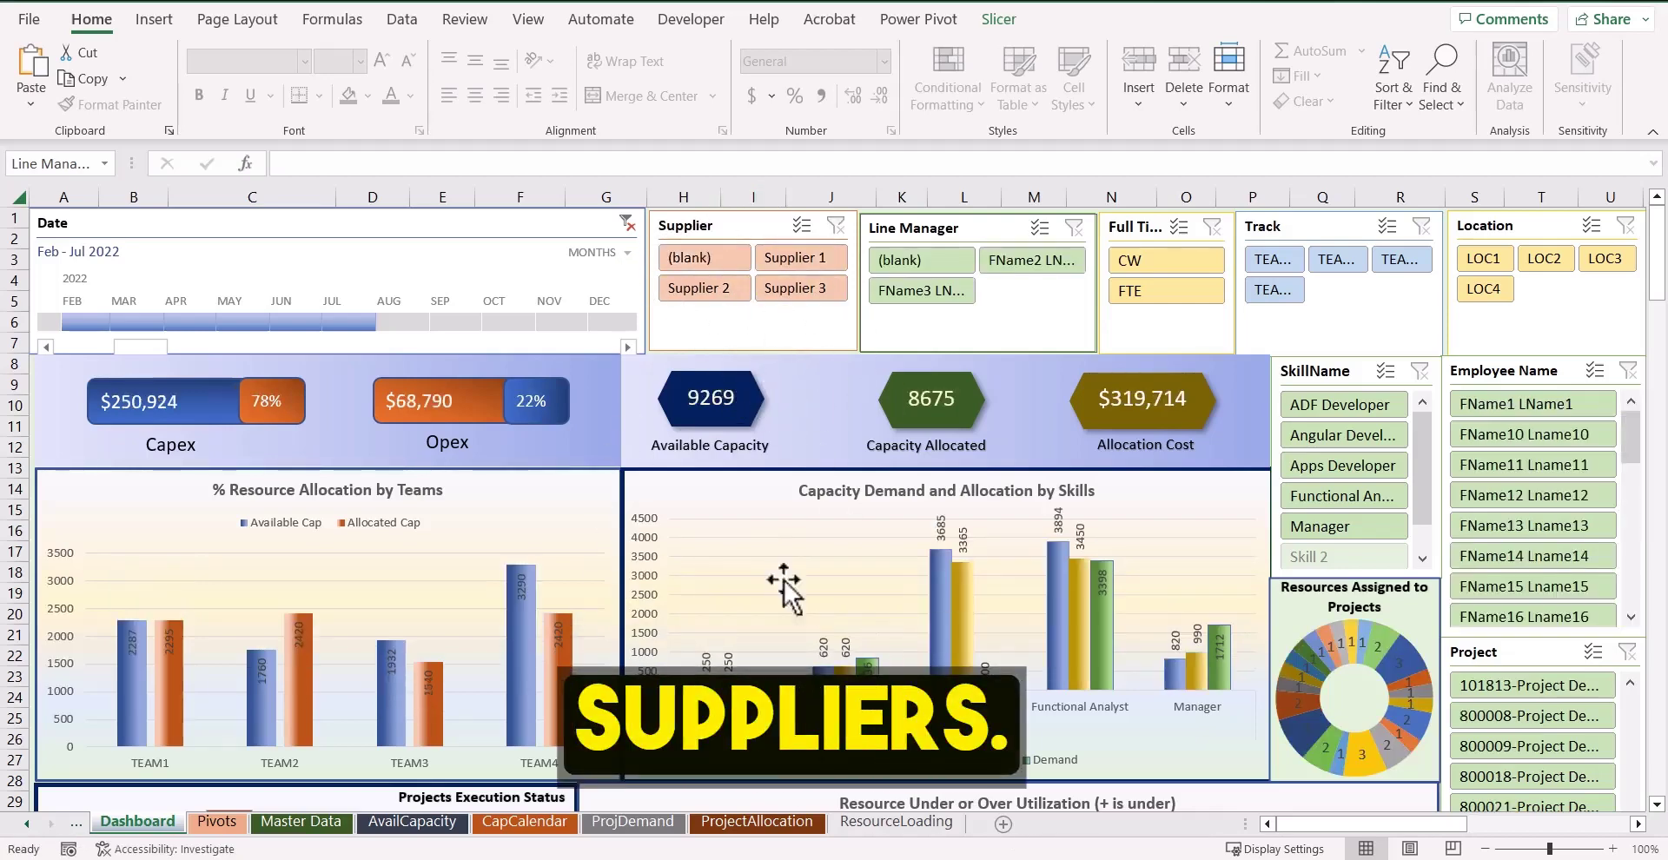
pyautogui.click(717, 290)
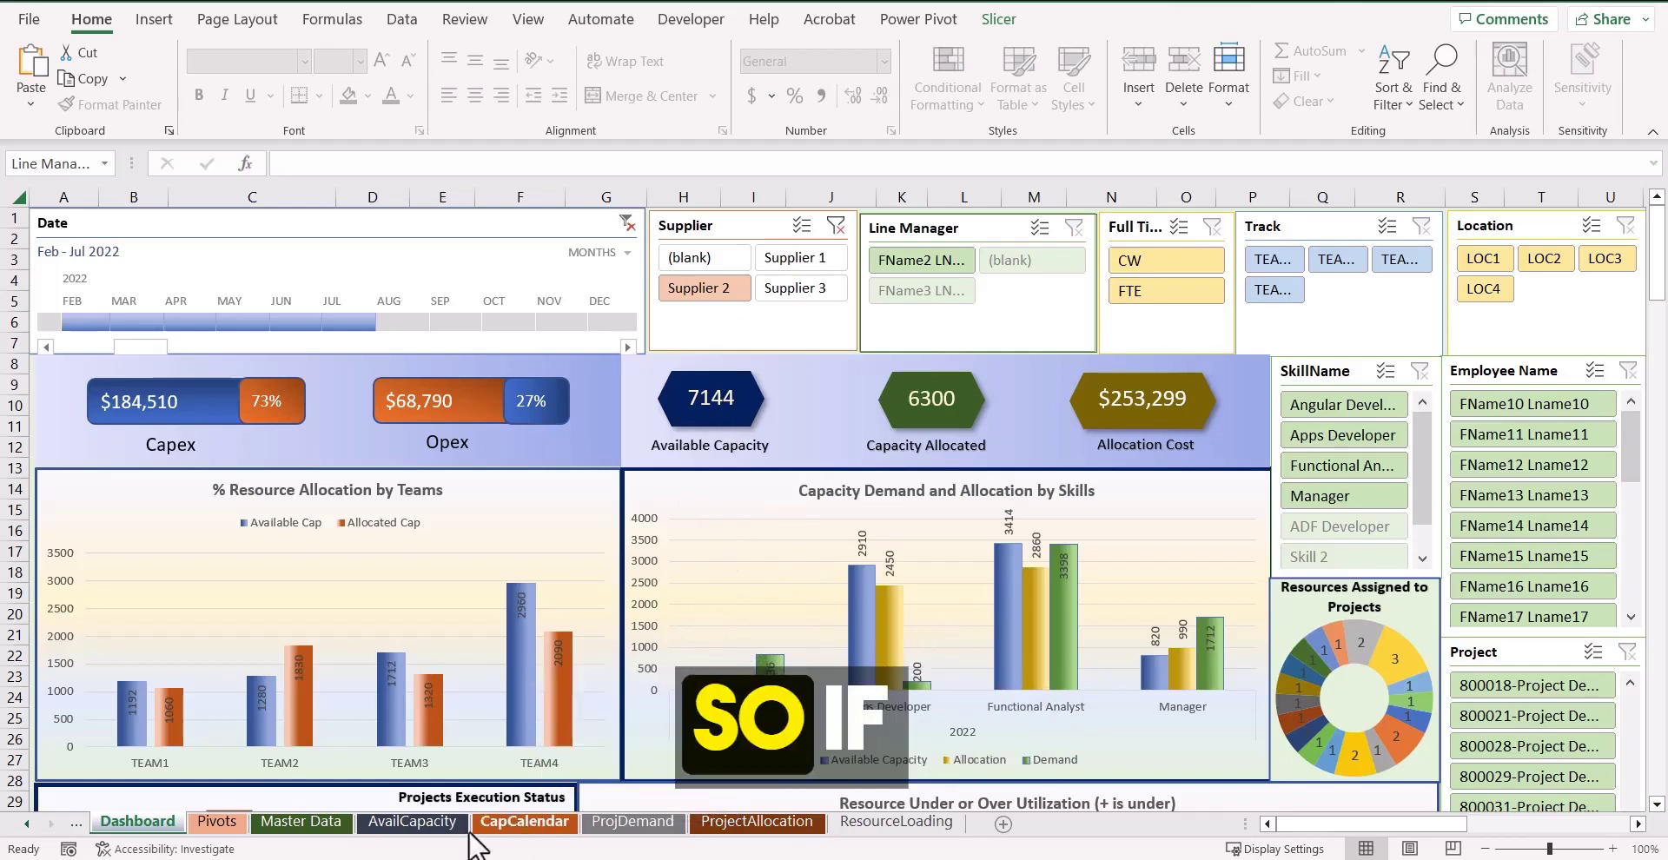
# Check the Supplier 2 entry in K5 on Master Data, then open the Pivots sheet
pyautogui.click(301, 822)
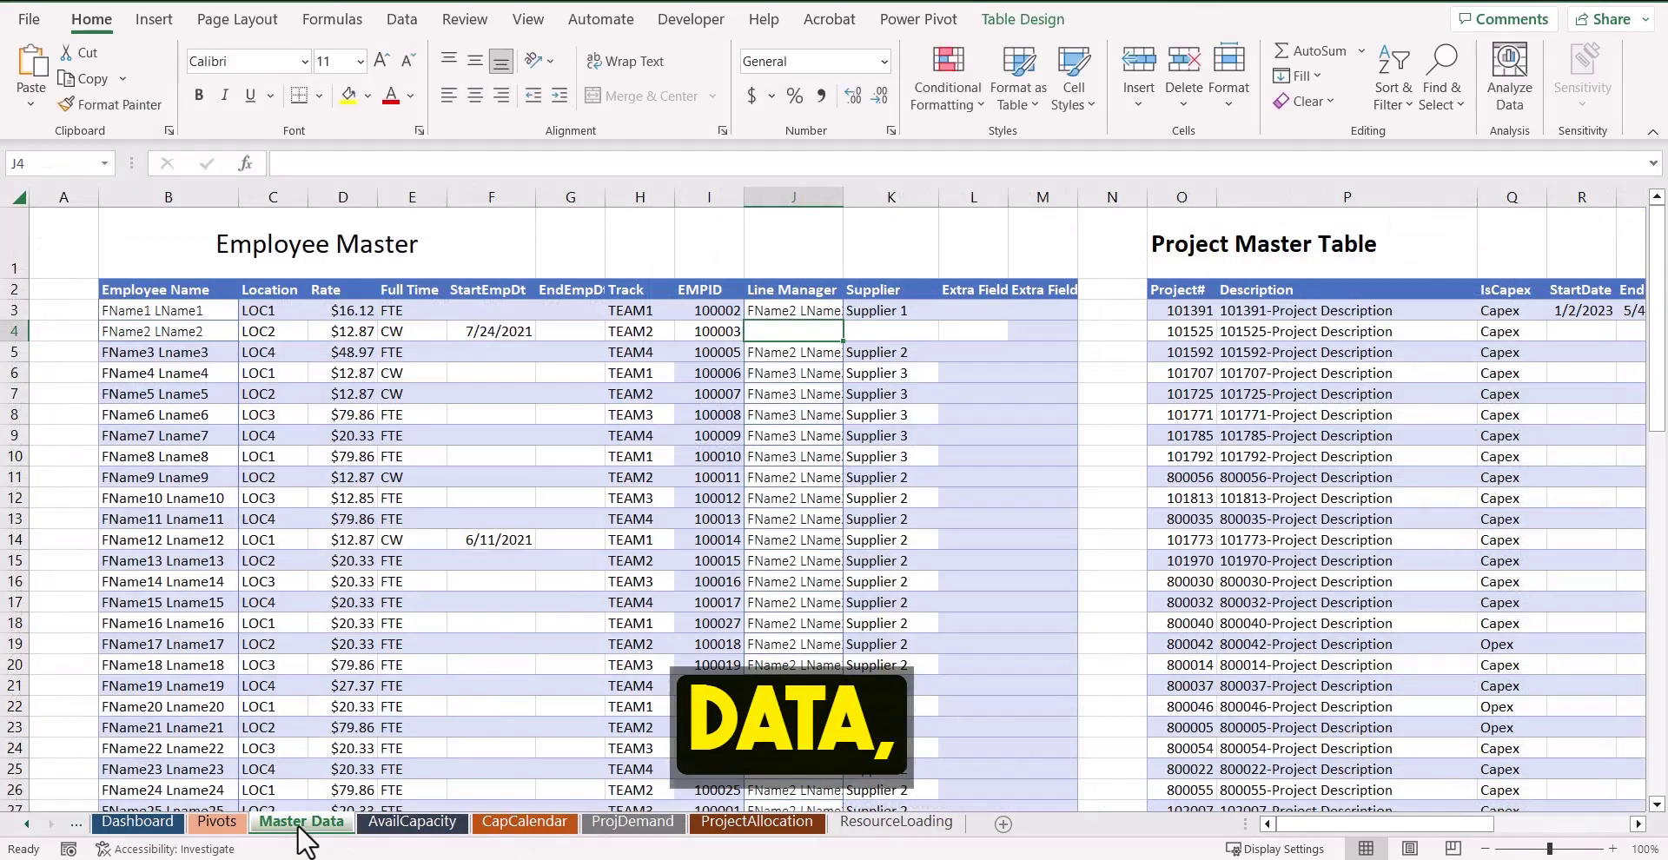
pyautogui.click(920, 352)
pyautogui.scroll(-2, 933, 578)
pyautogui.scroll(2, 933, 577)
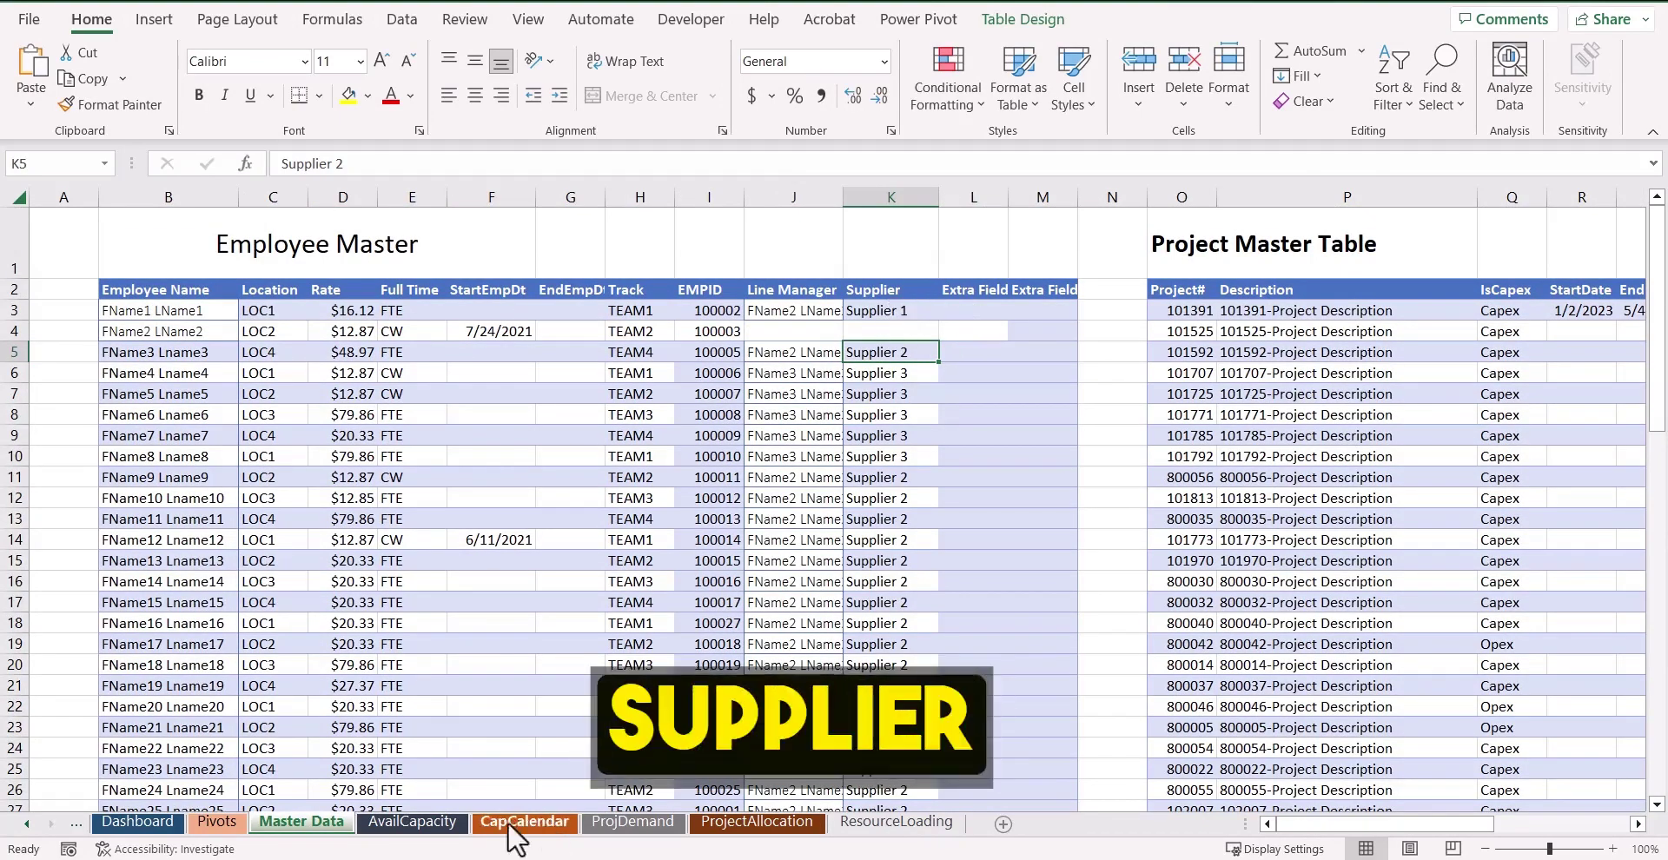
pyautogui.click(217, 822)
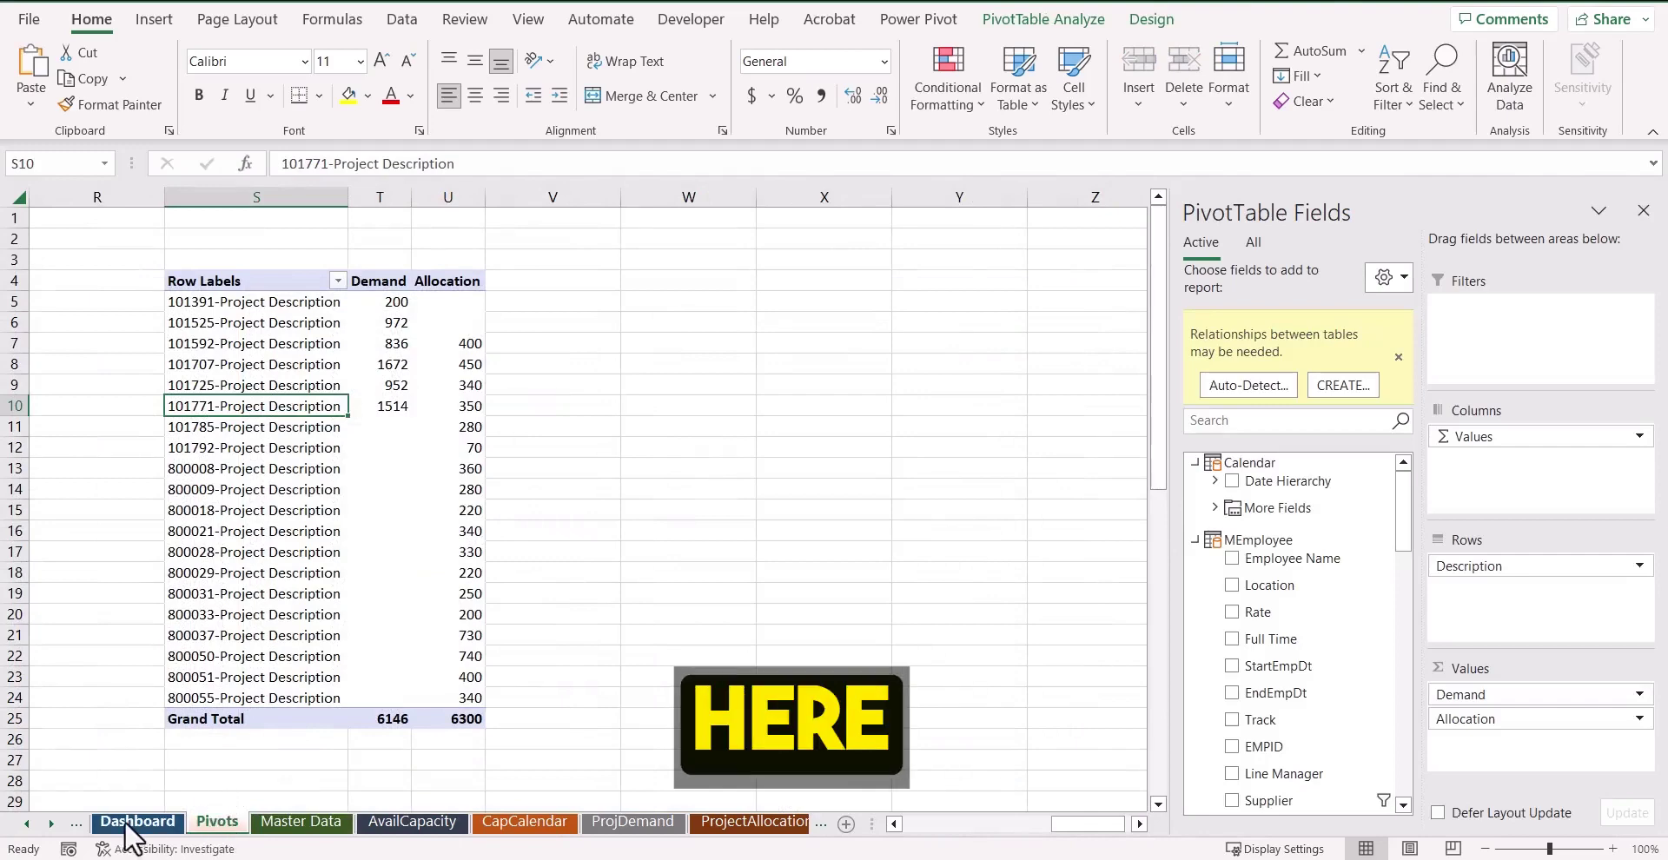
pyautogui.click(126, 824)
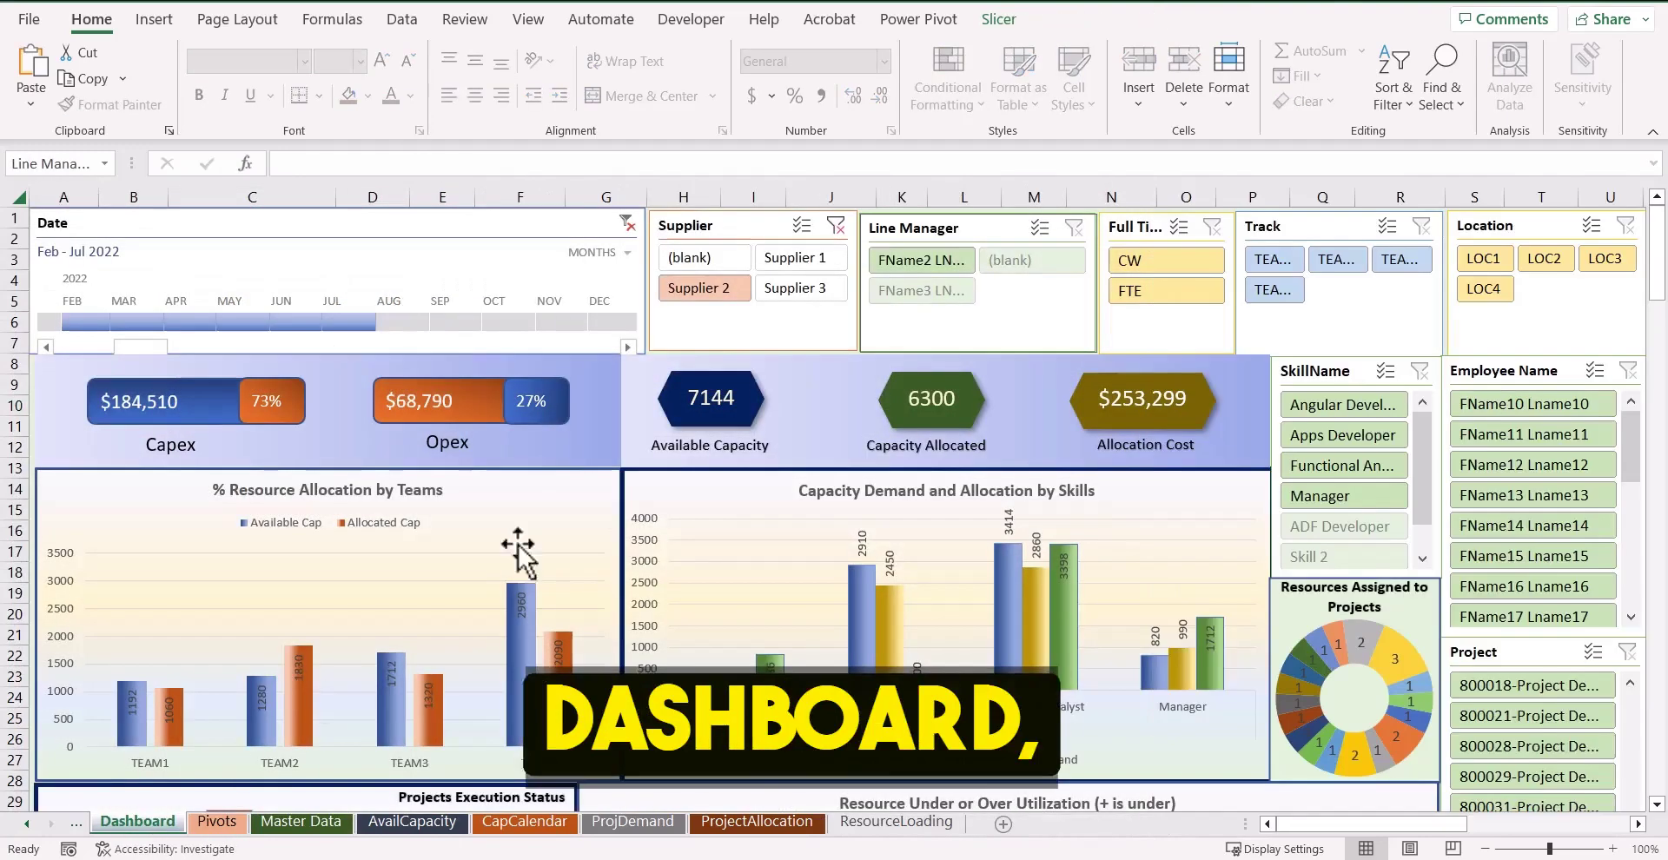
pyautogui.click(805, 259)
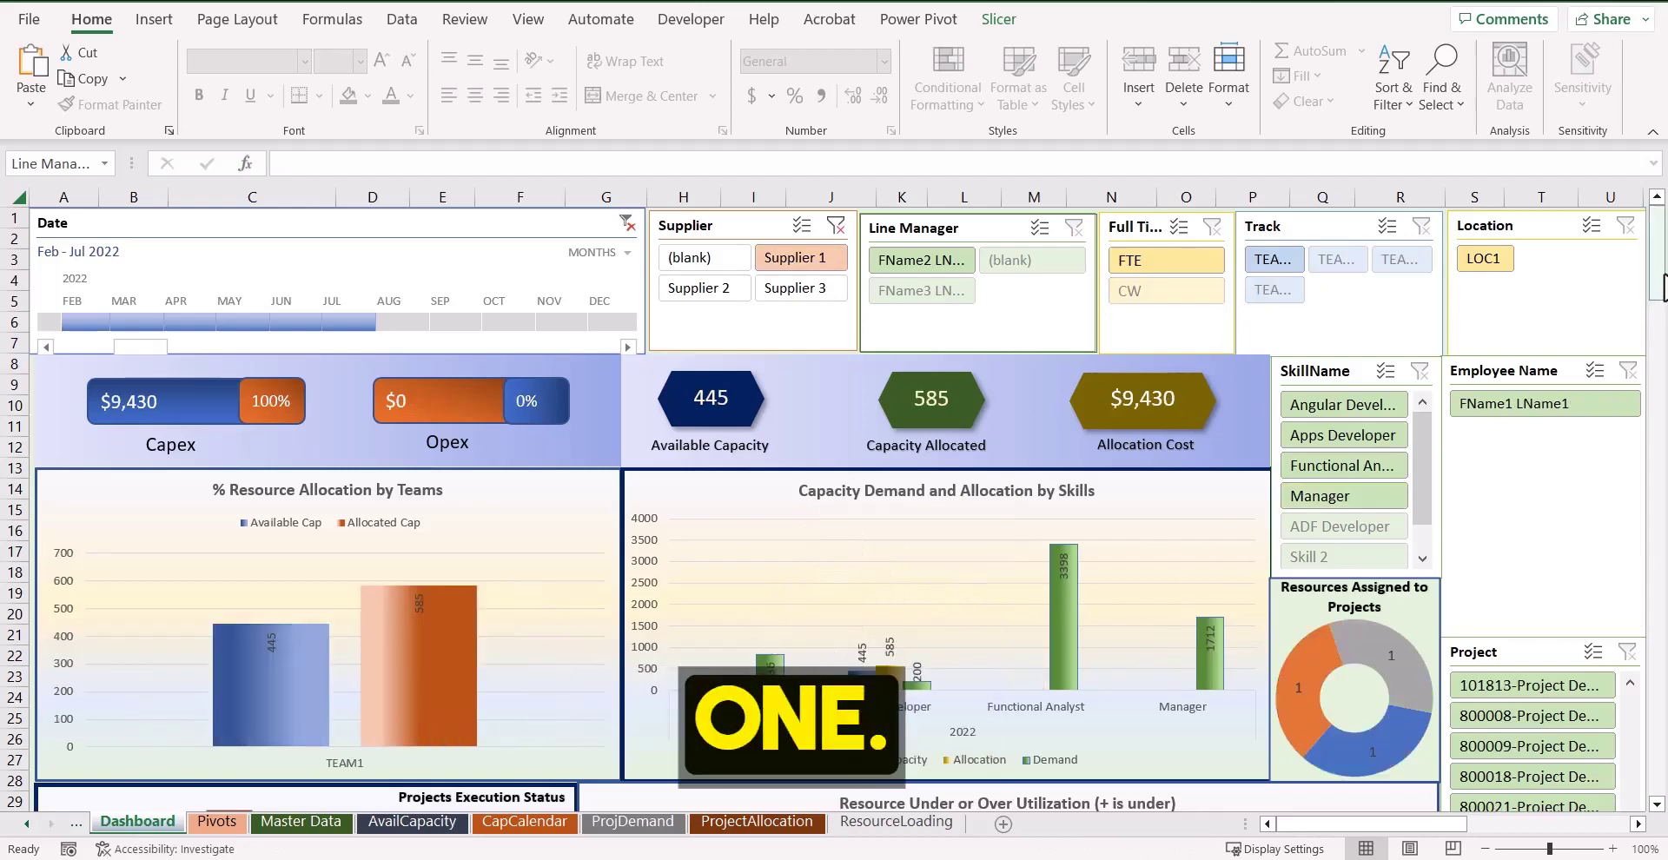
pyautogui.moveTo(1661, 287); pyautogui.dragTo(1661, 330)
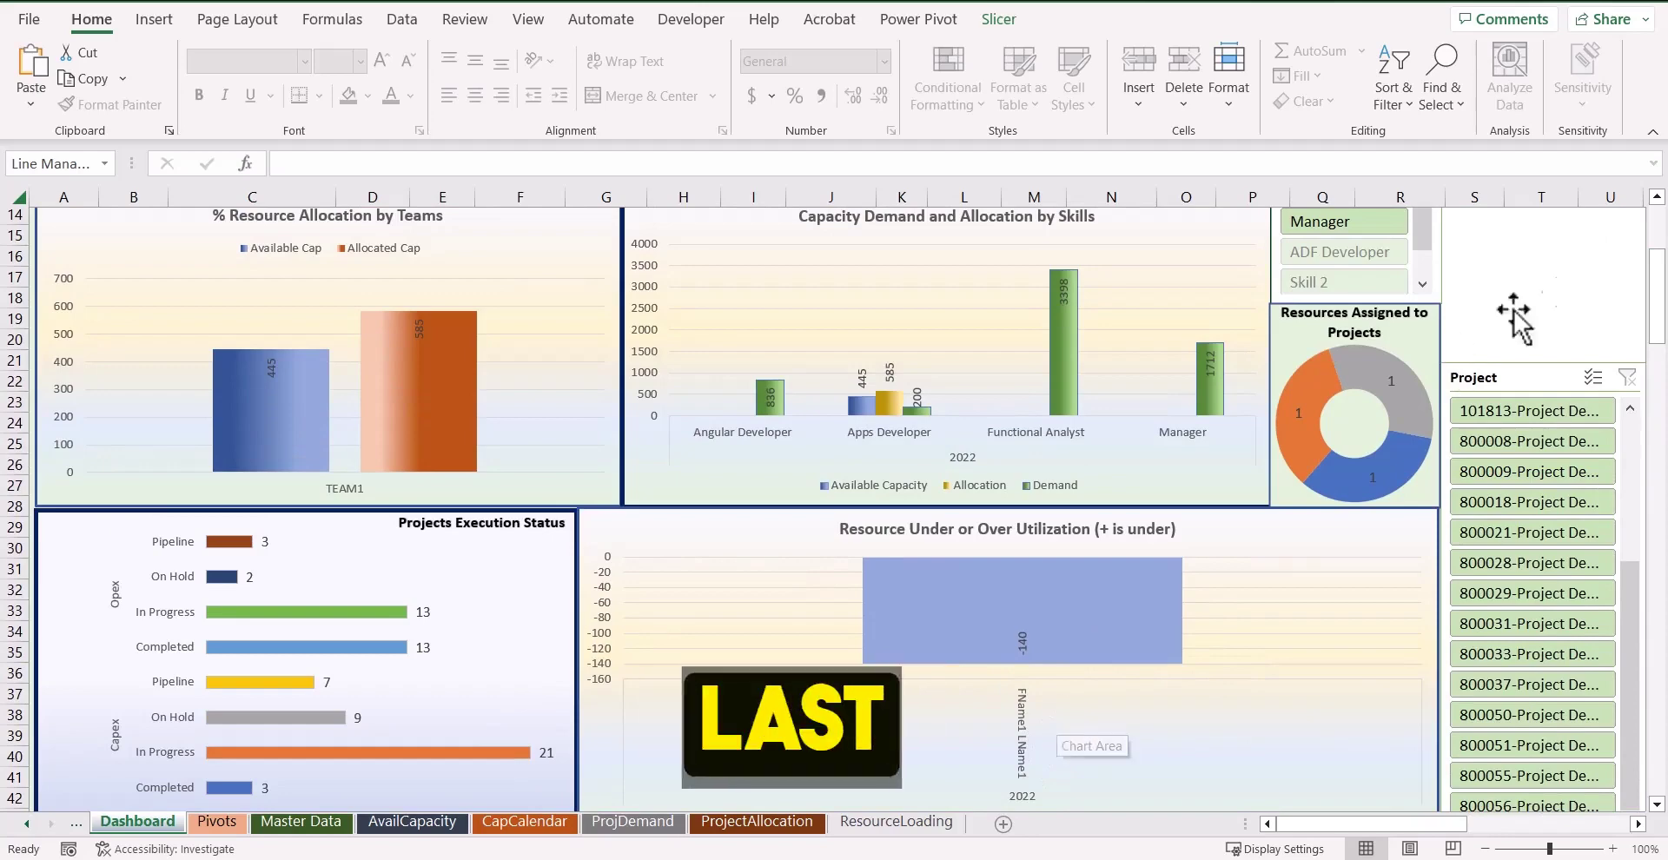
pyautogui.moveTo(1662, 330); pyautogui.dragTo(1658, 427)
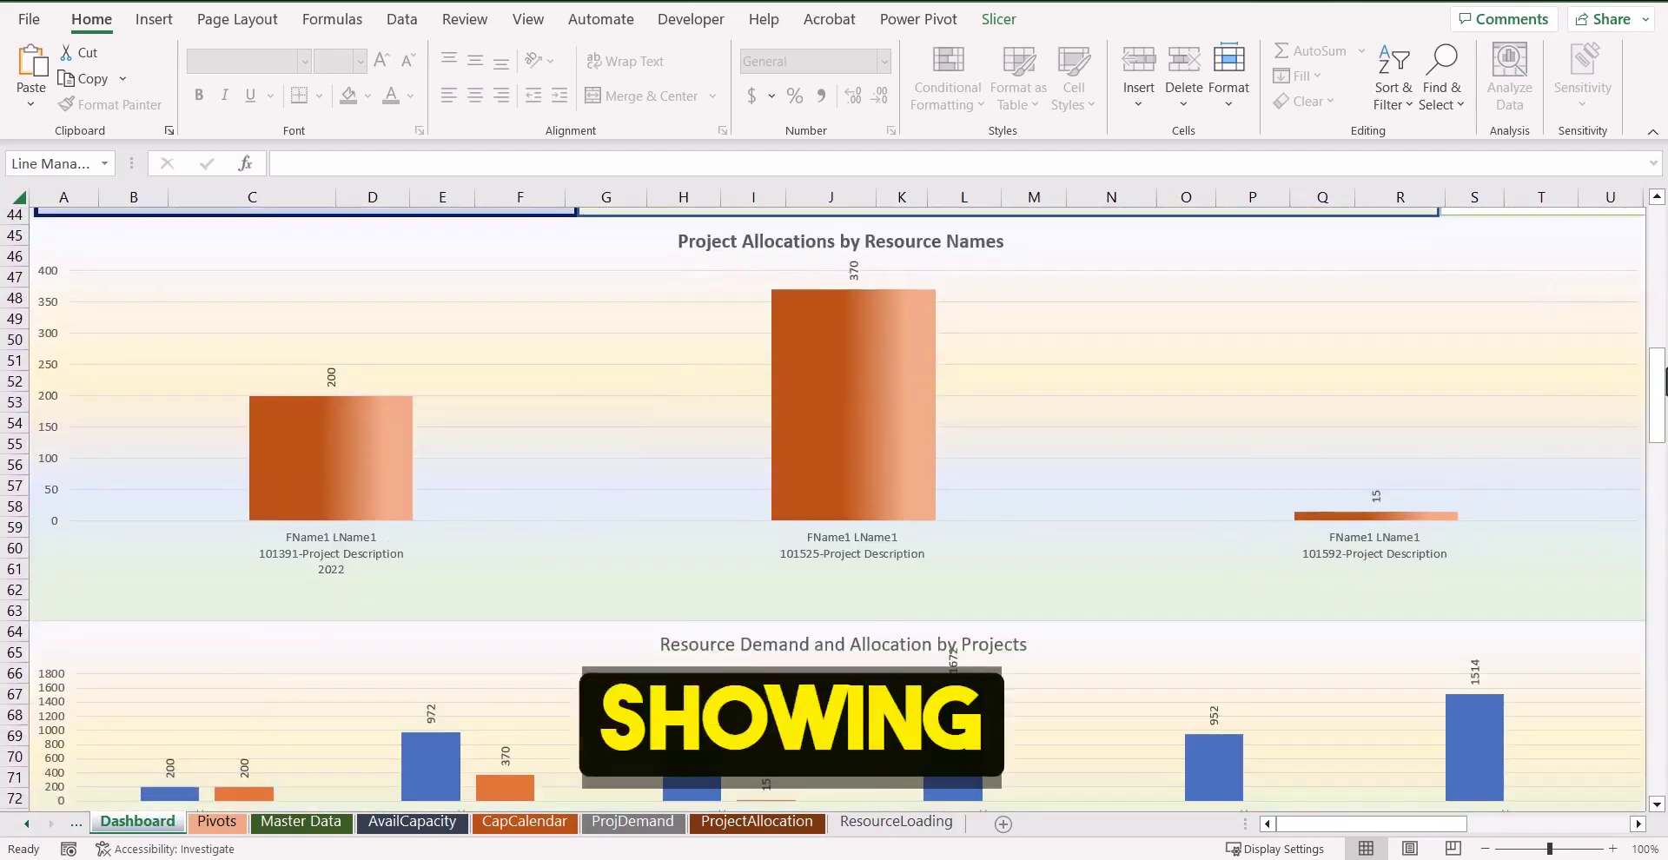
pyautogui.moveTo(1660, 383); pyautogui.dragTo(1659, 213)
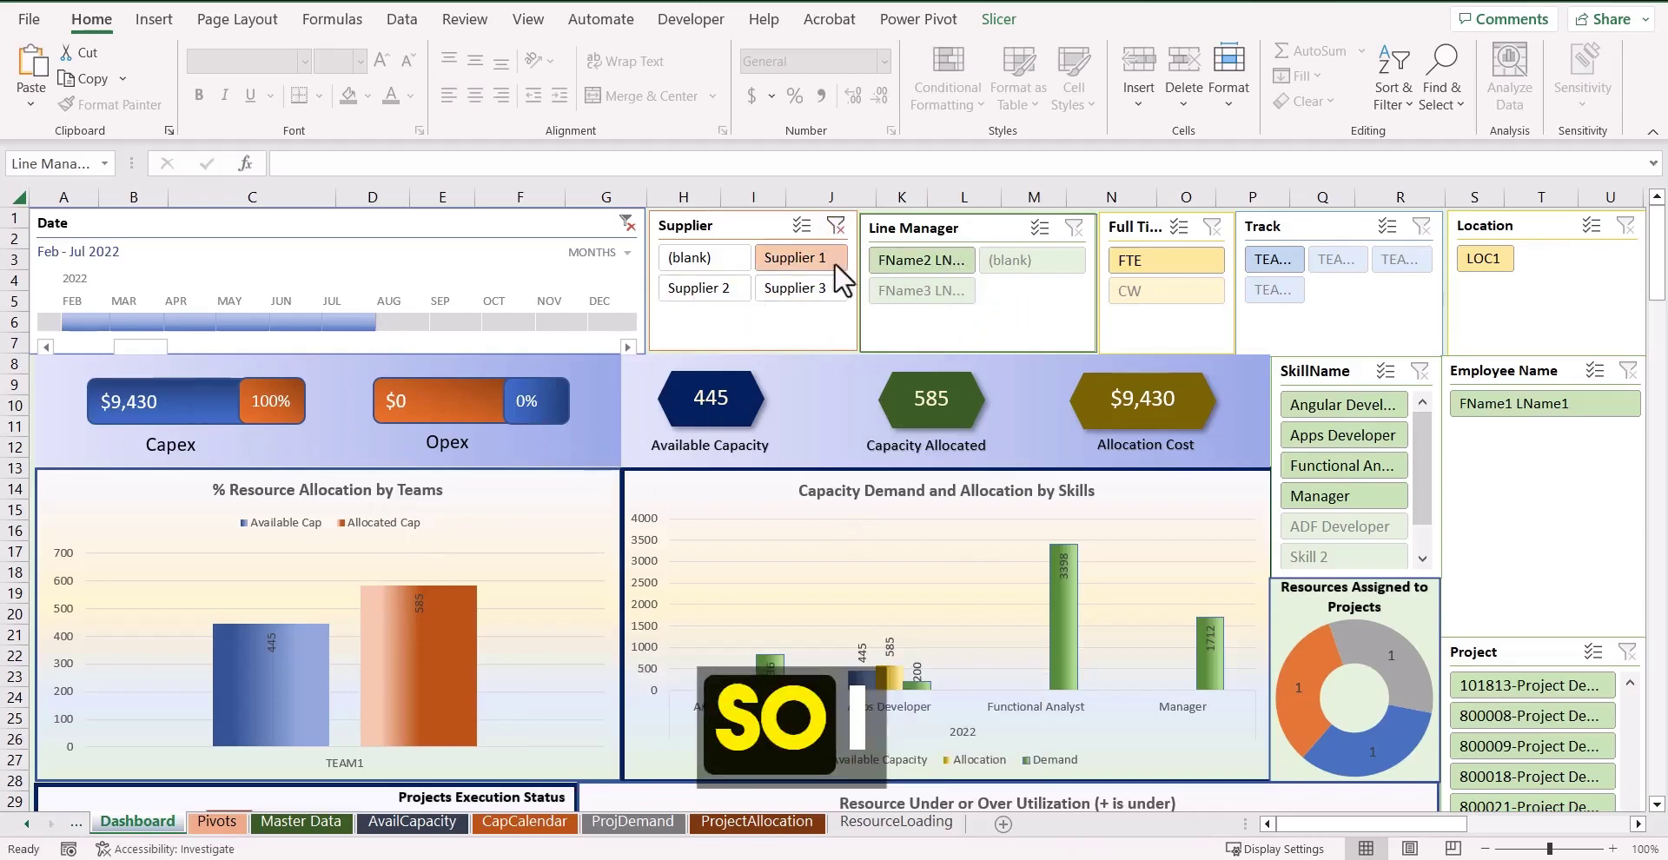
# Clear the Supplier filter, filter the Line Manager slicer to FName2, then open Master Data
pyautogui.click(835, 227)
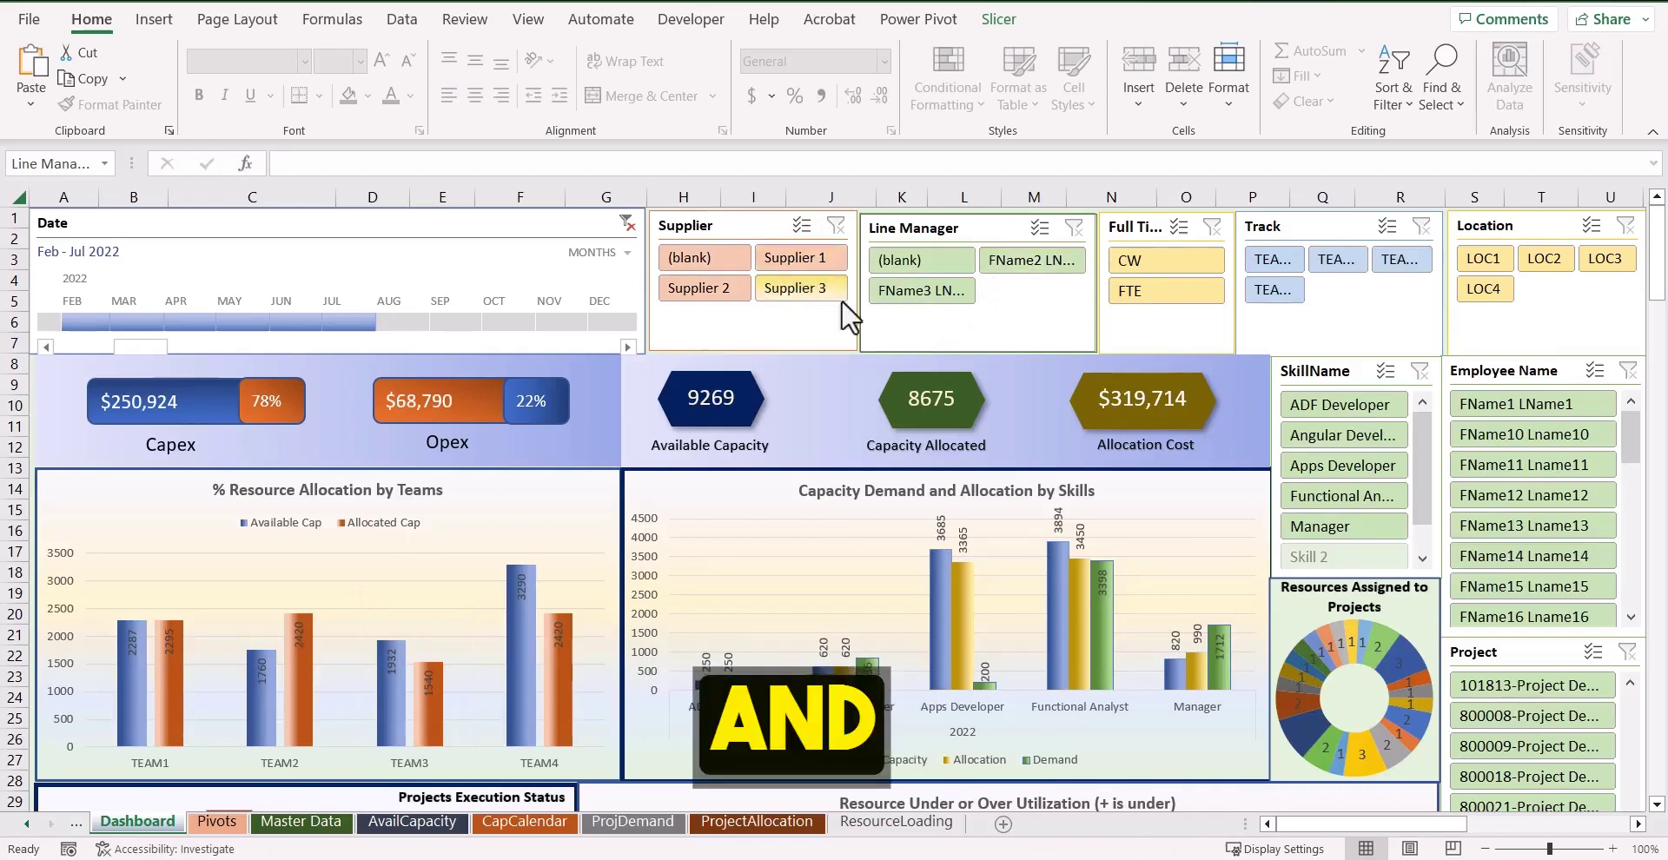
pyautogui.click(1030, 260)
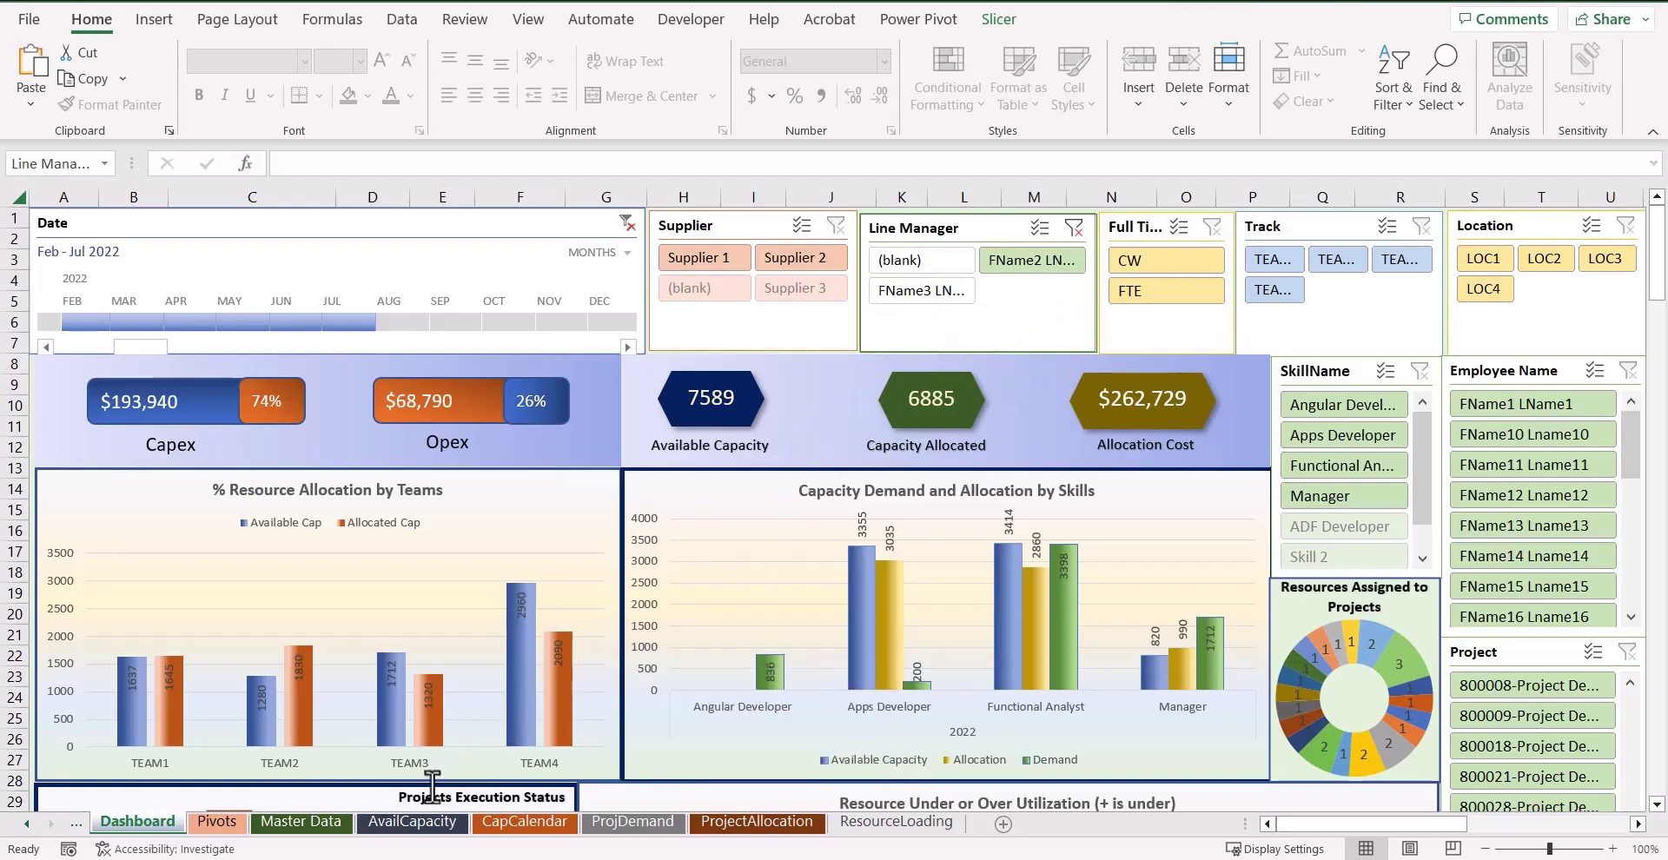
pyautogui.click(335, 830)
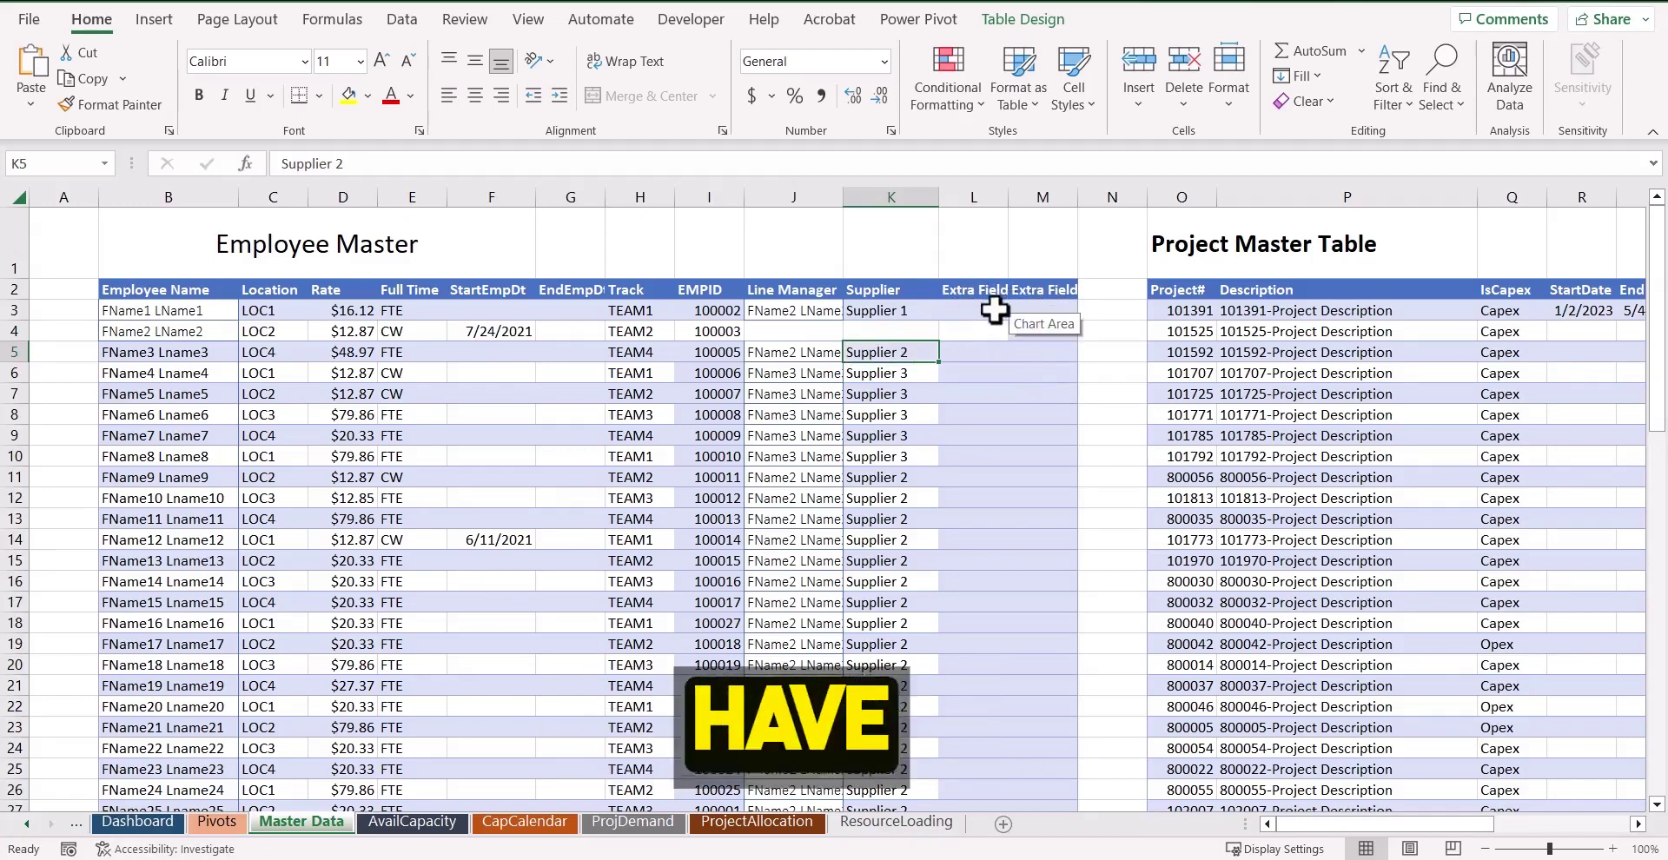
# Return to the Dashboard sheet showing Capex $193,940 and Available Capacity 7589
pyautogui.click(150, 827)
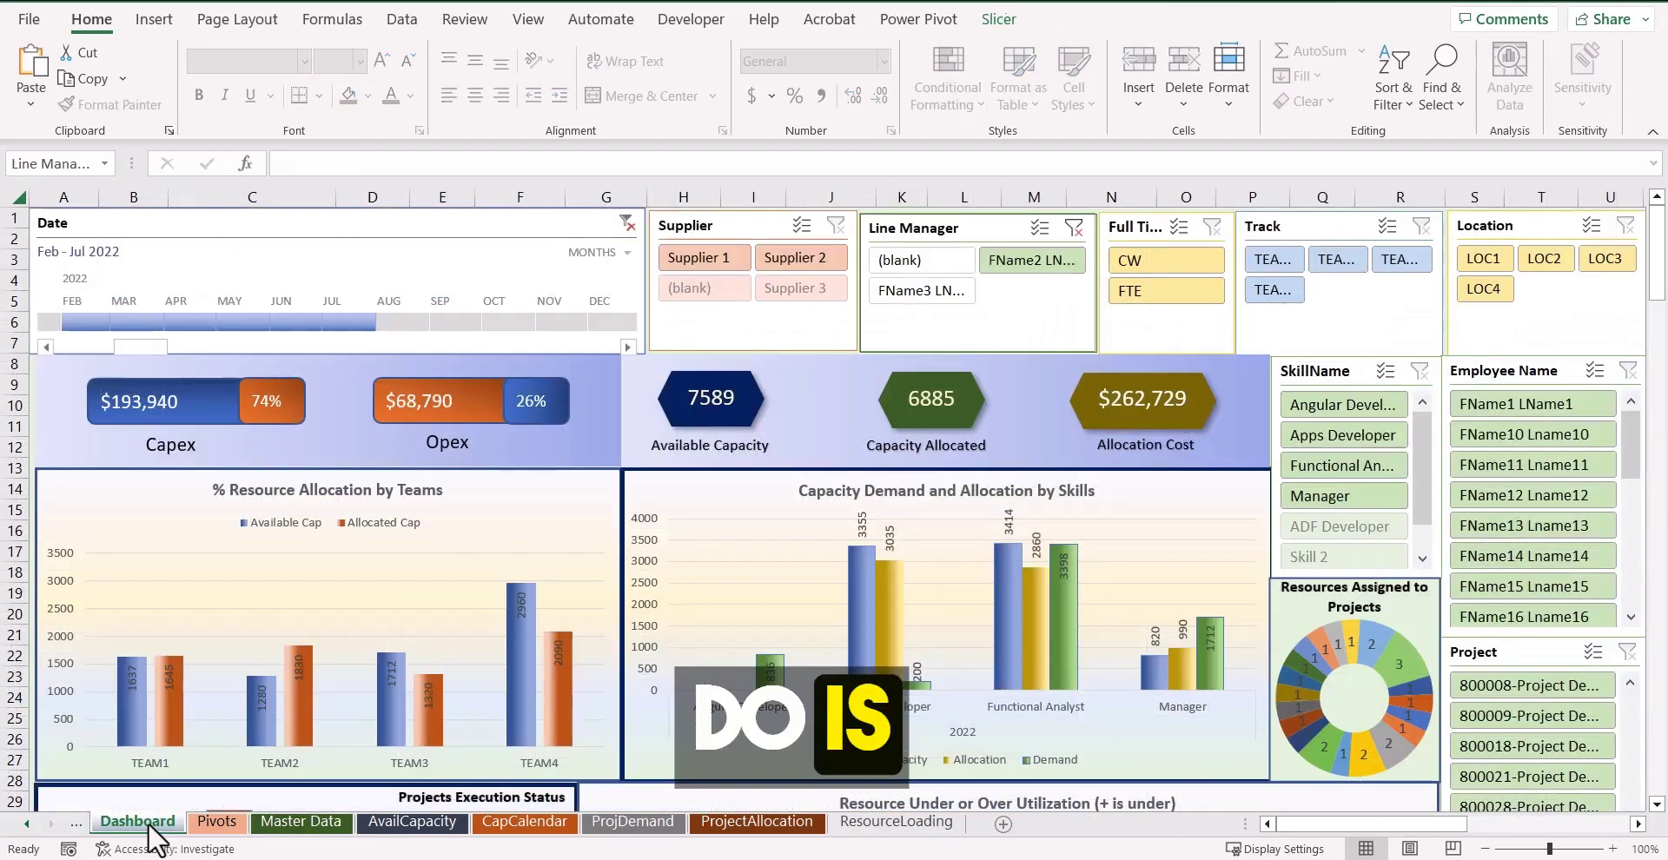
# Insert a slicer sourced from the workbook data model and tick MEmployee's Extra Field1
pyautogui.click(155, 21)
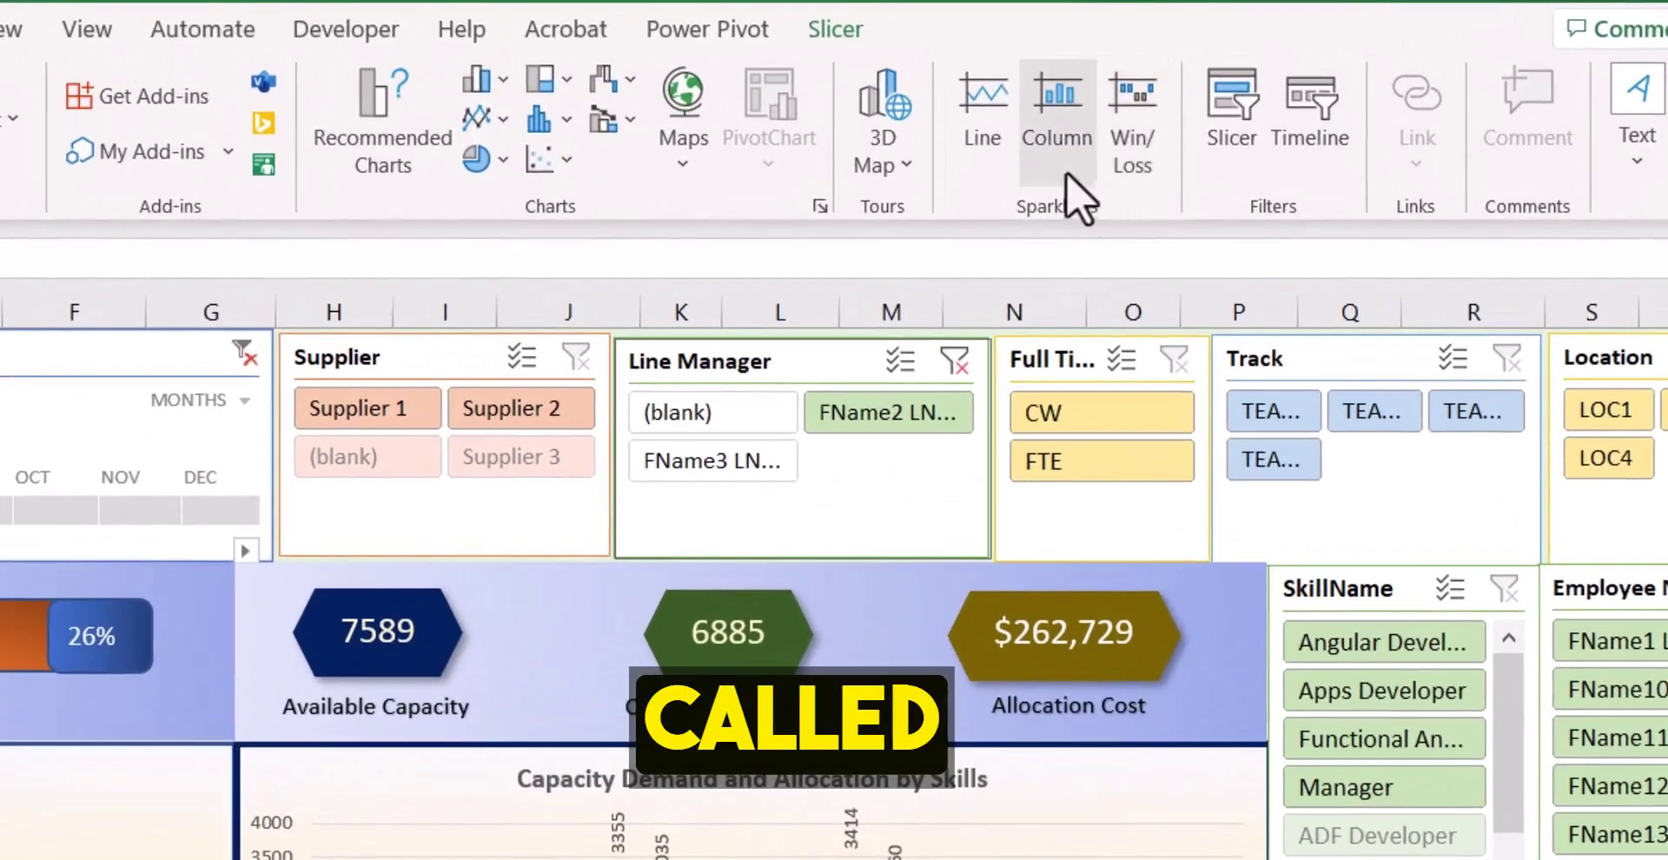
pyautogui.click(1231, 111)
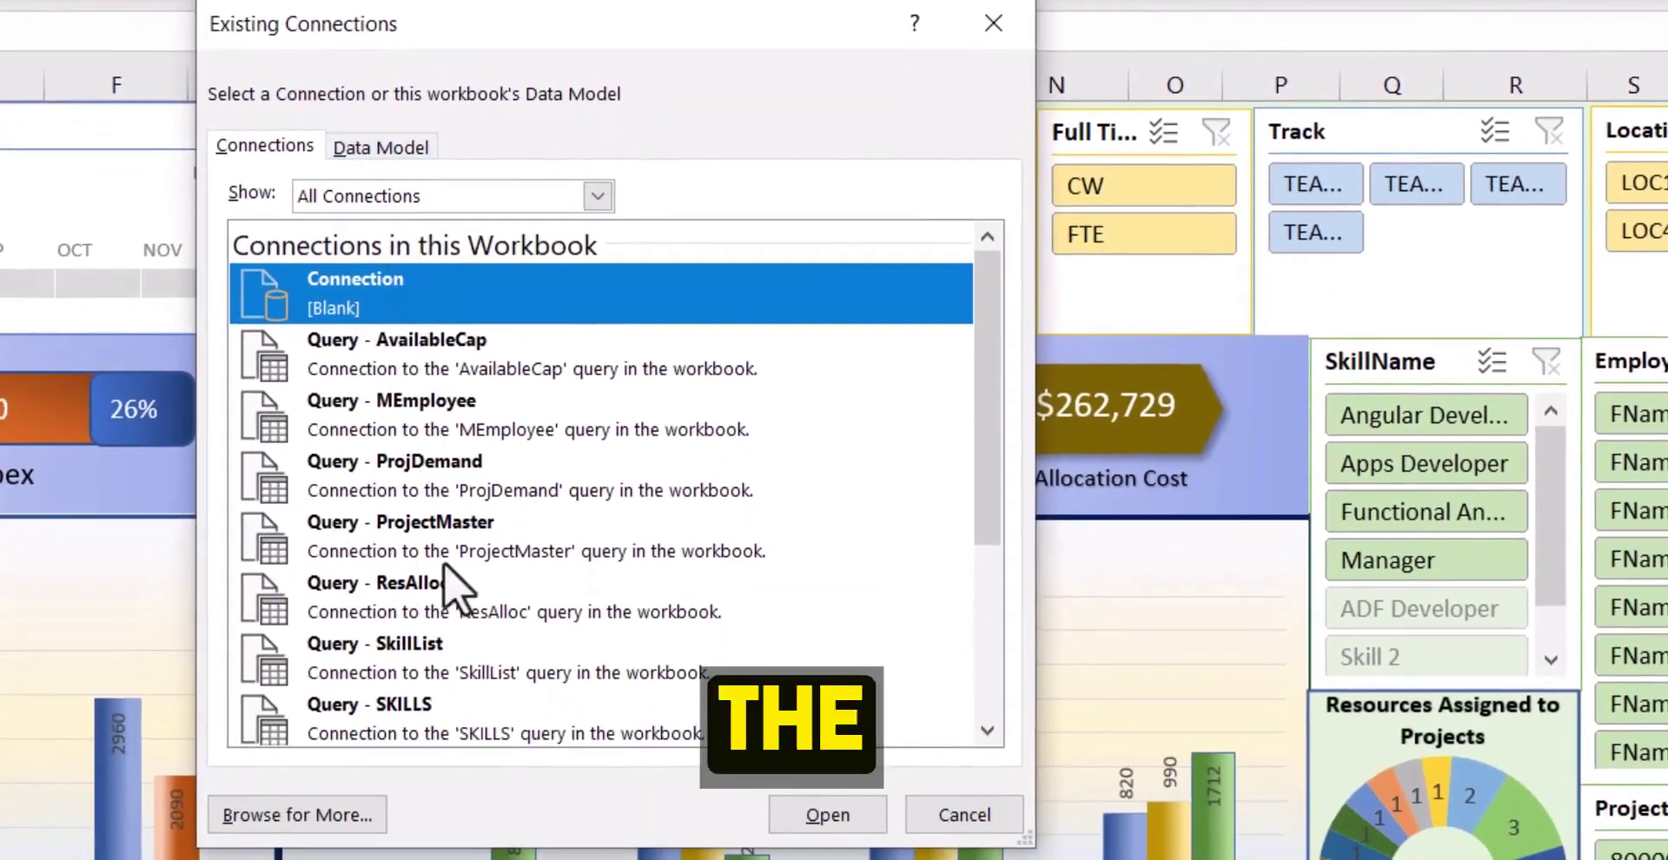
pyautogui.click(382, 146)
pyautogui.click(387, 297)
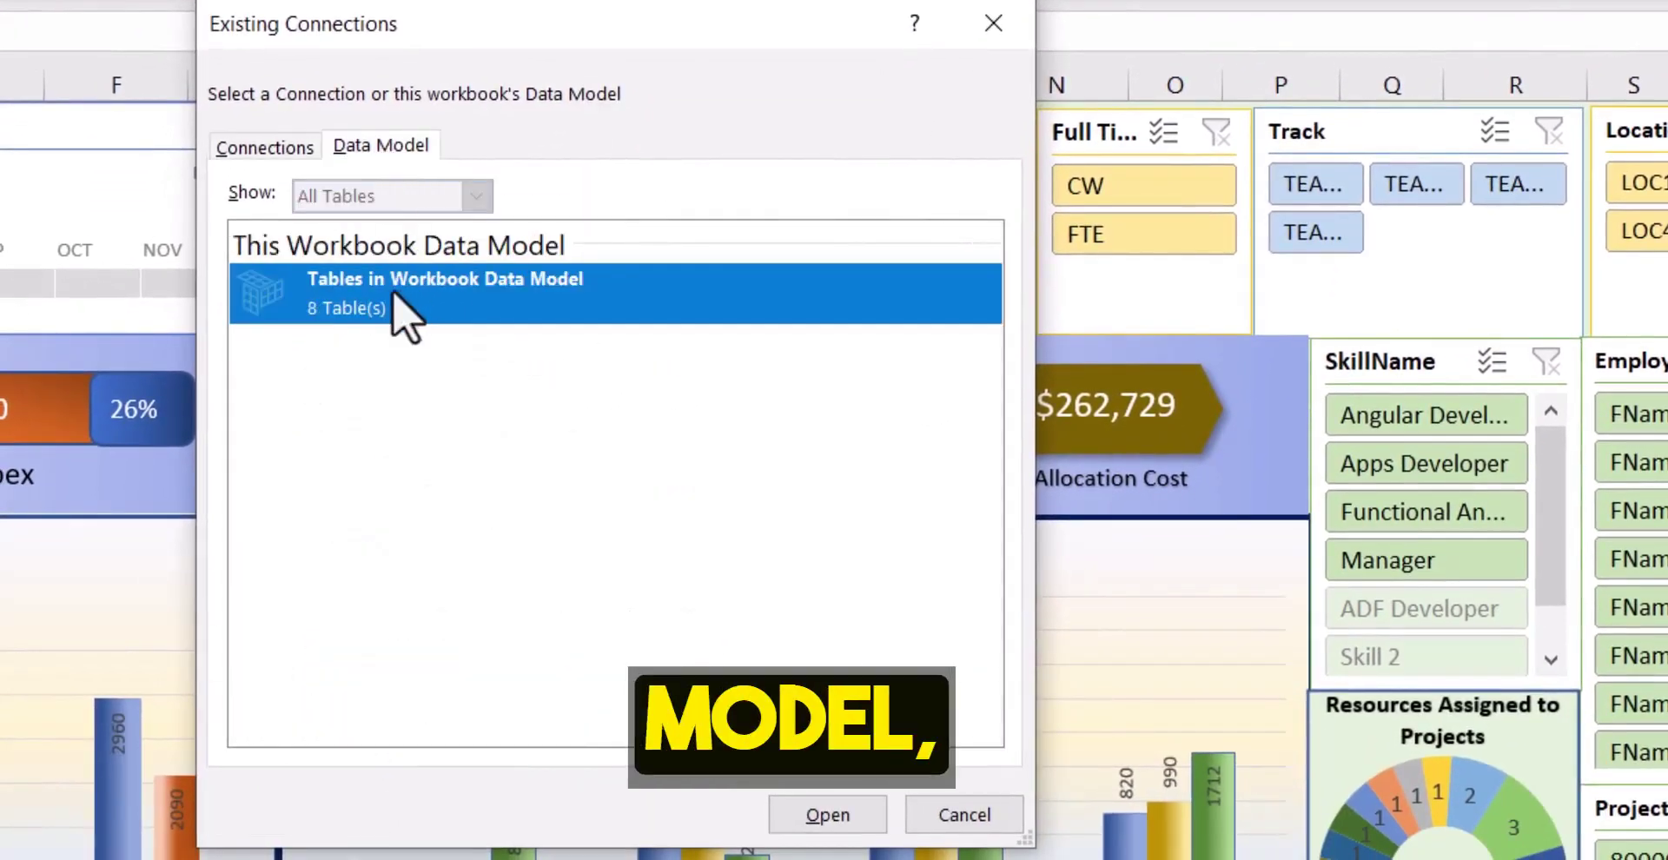
pyautogui.doubleClick(362, 298)
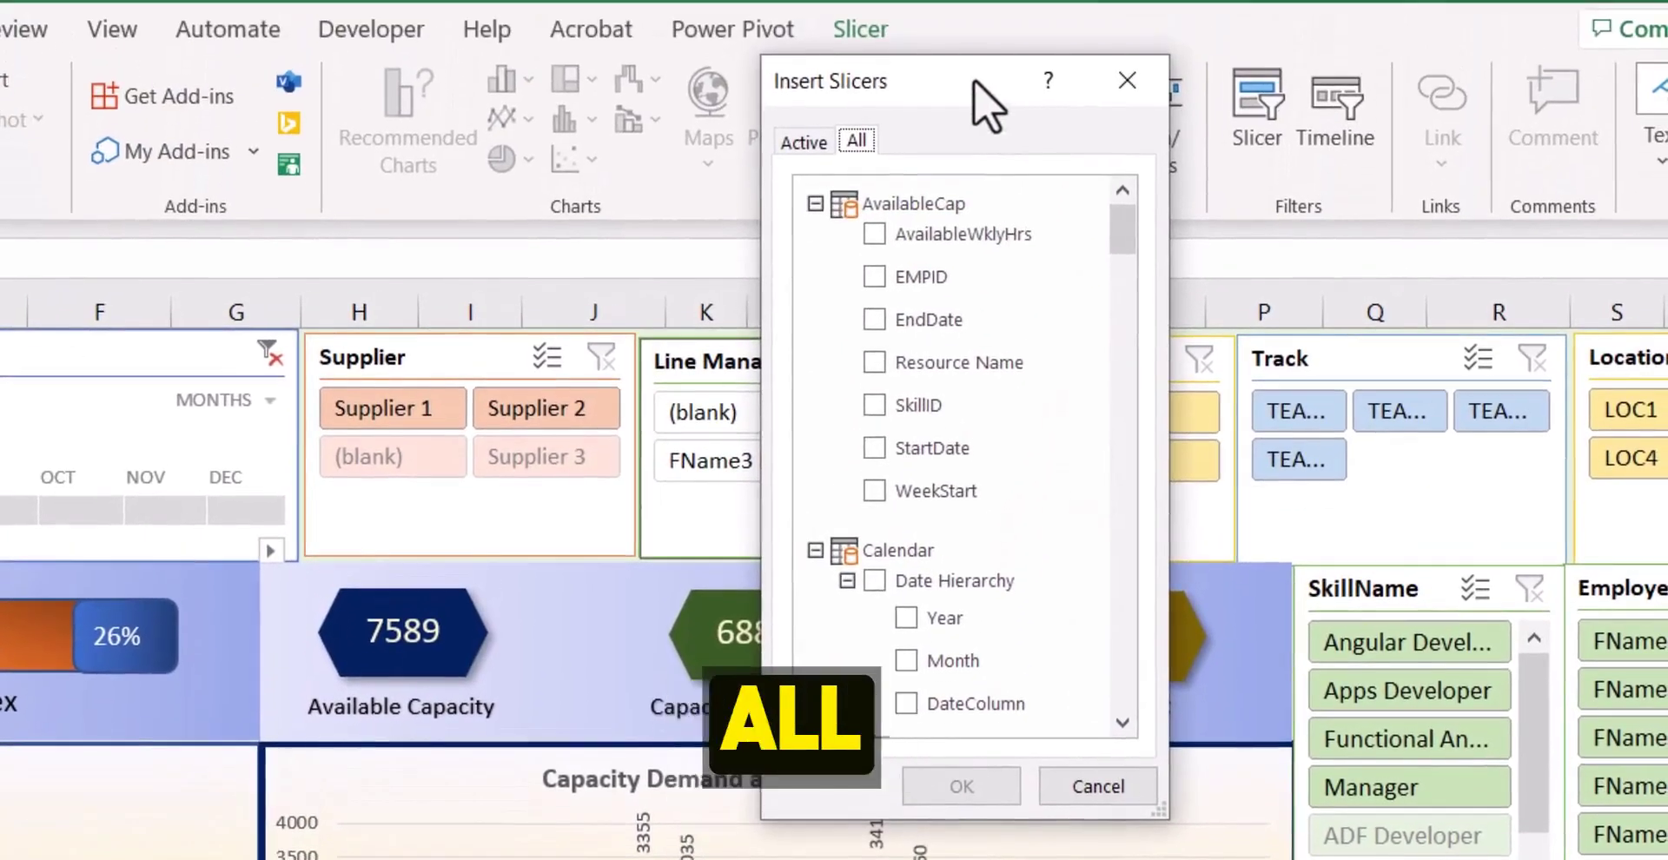
pyautogui.moveTo(973, 80); pyautogui.dragTo(731, 358)
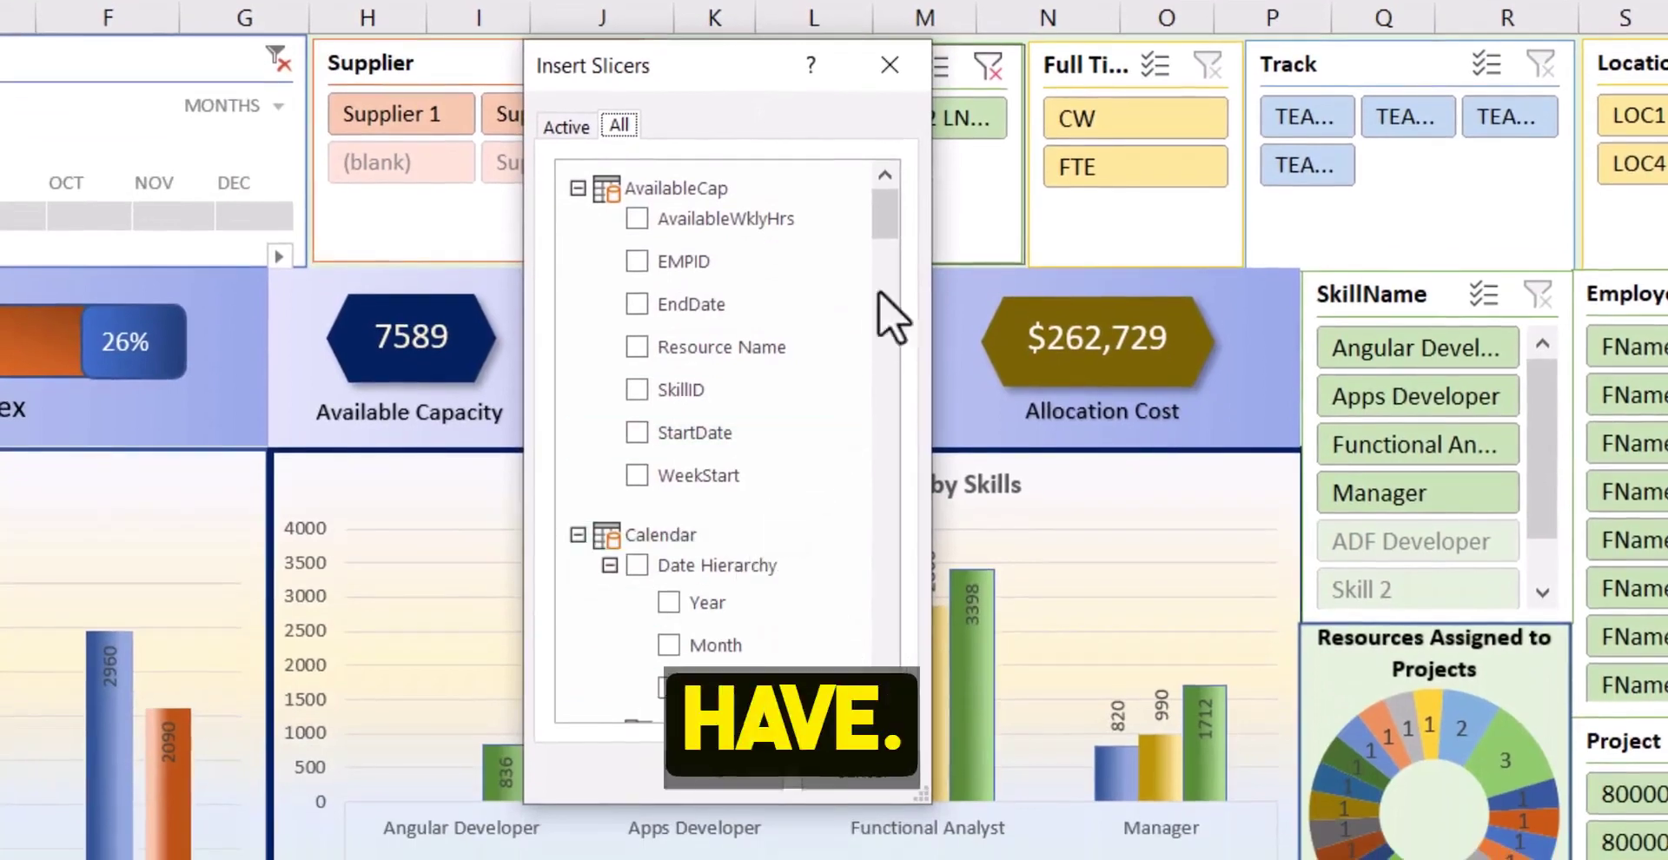
pyautogui.moveTo(879, 221); pyautogui.dragTo(871, 276)
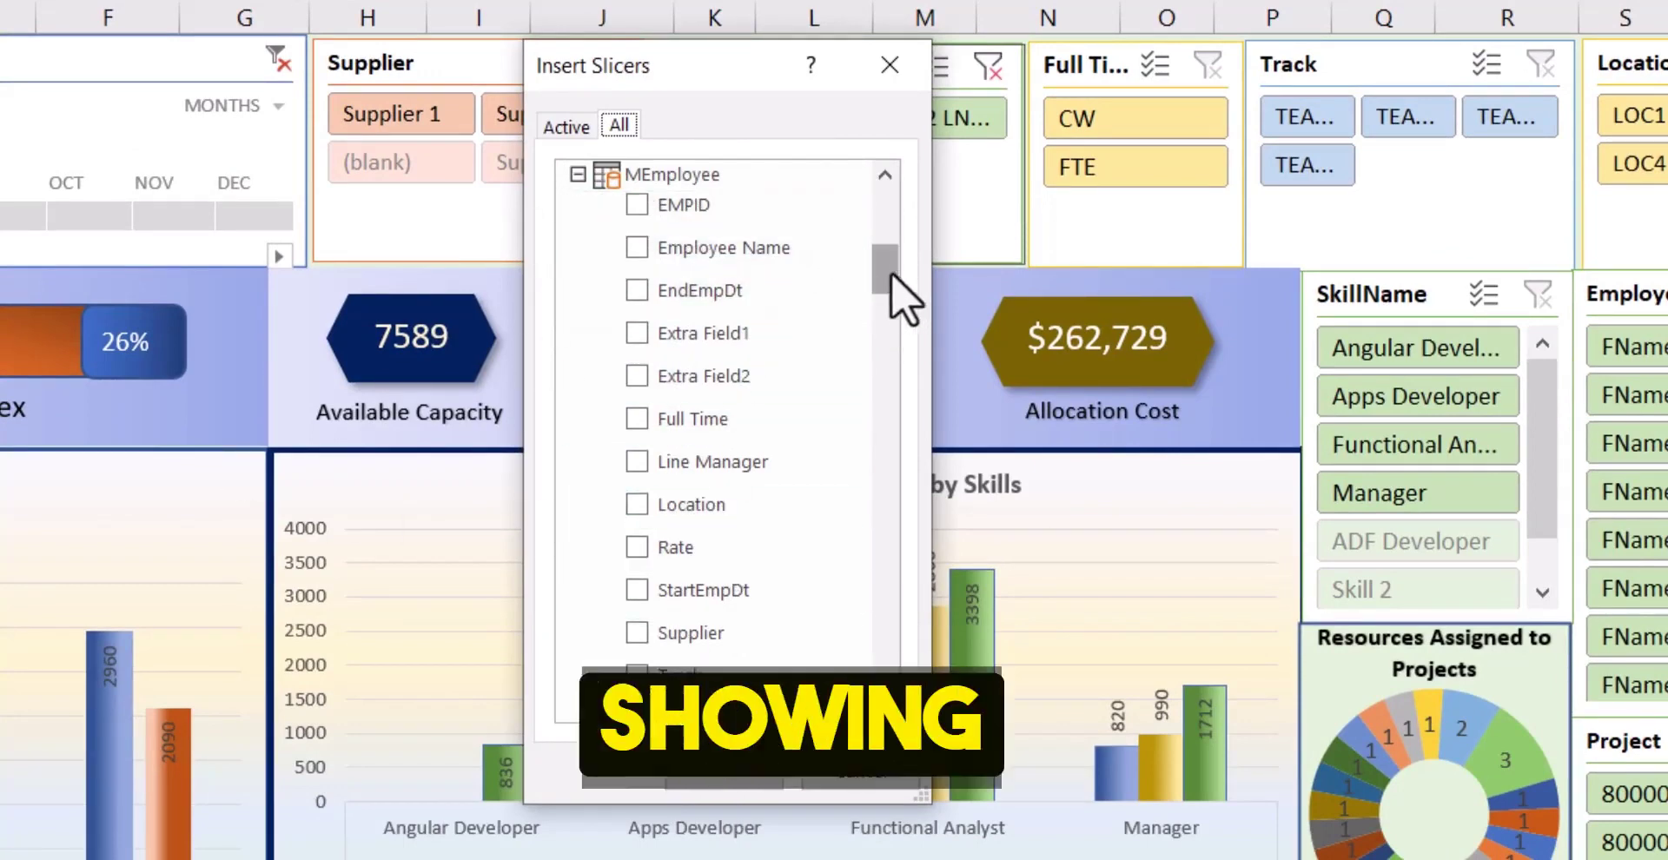
pyautogui.moveTo(893, 273)
pyautogui.mouseDown()
pyautogui.moveTo(895, 299)
pyautogui.moveTo(905, 274)
pyautogui.mouseUp()
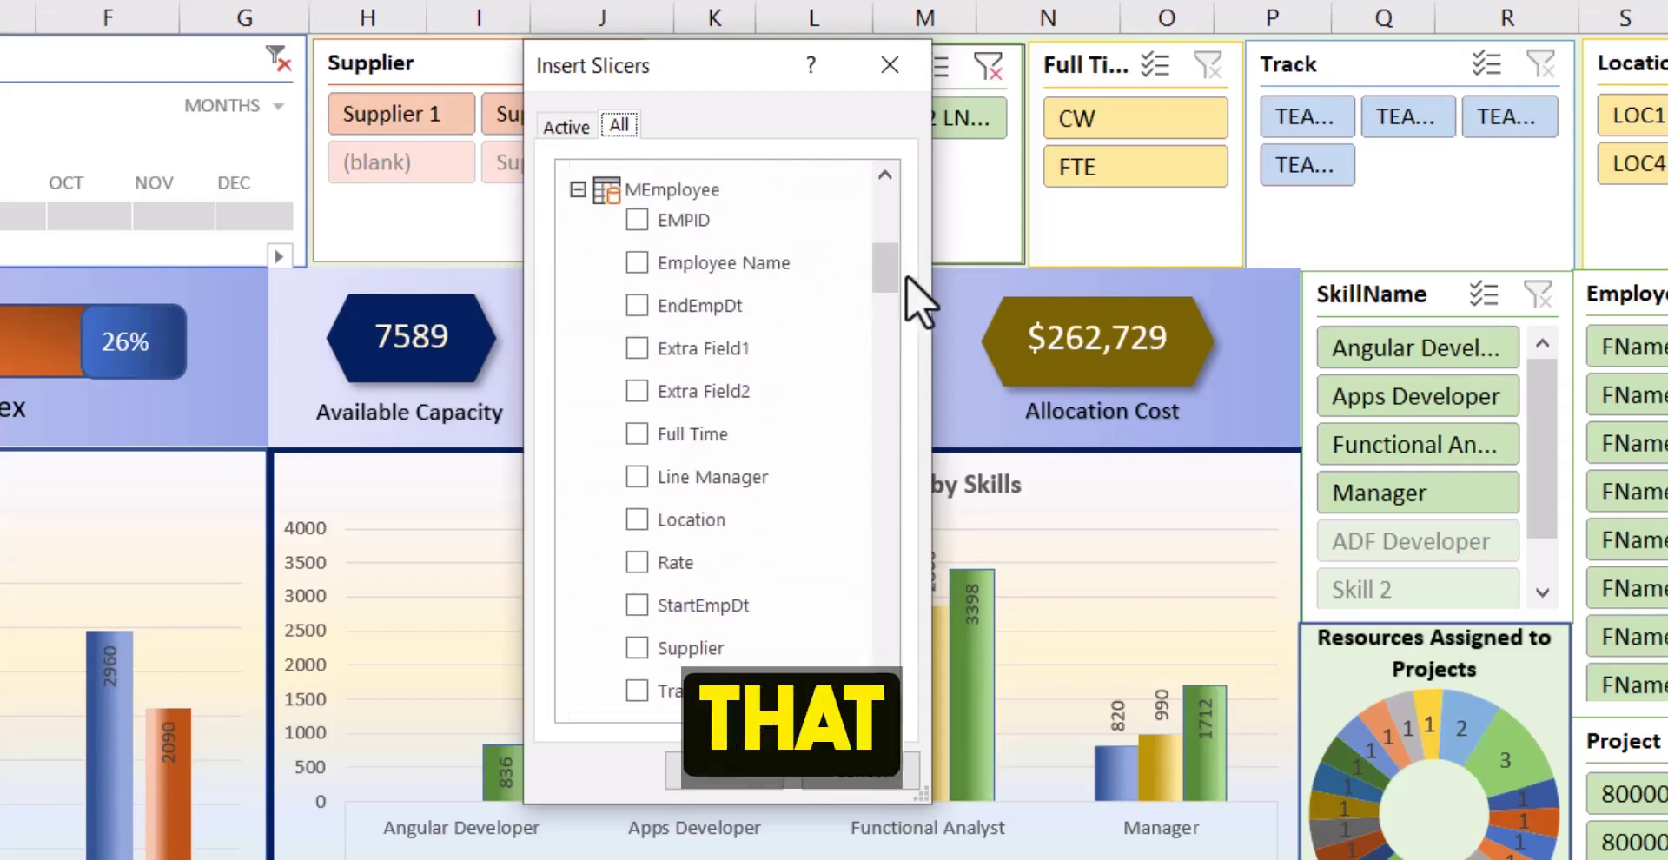
pyautogui.click(639, 349)
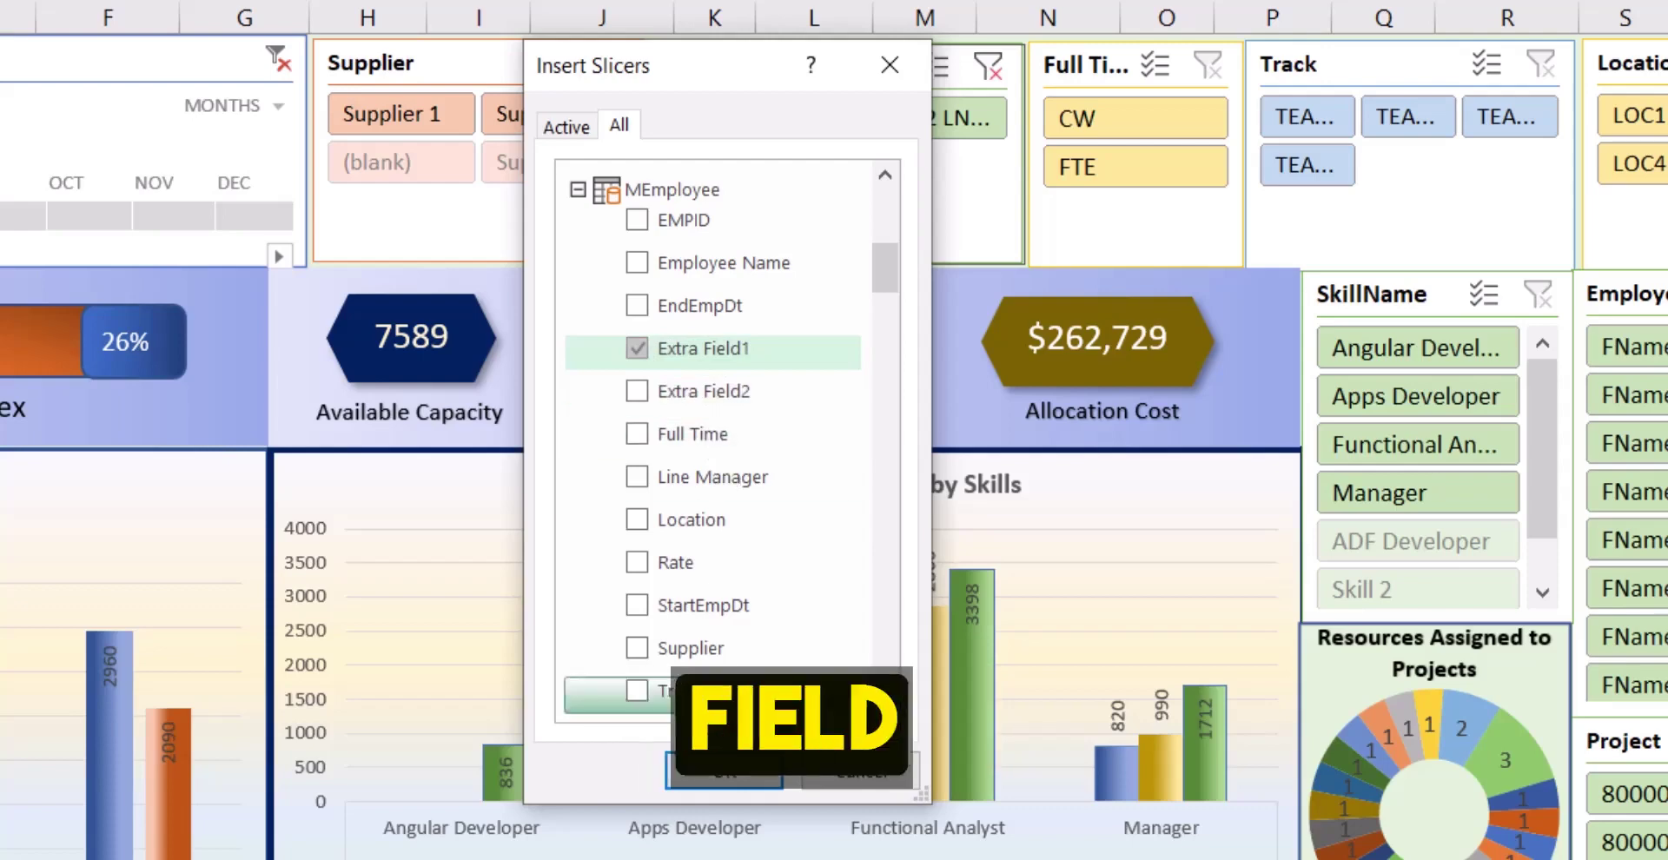
# Place the Extra Field1 slicer beside Employee Name, 1.13" high, clear of the Location slicer
pyautogui.click(697, 775)
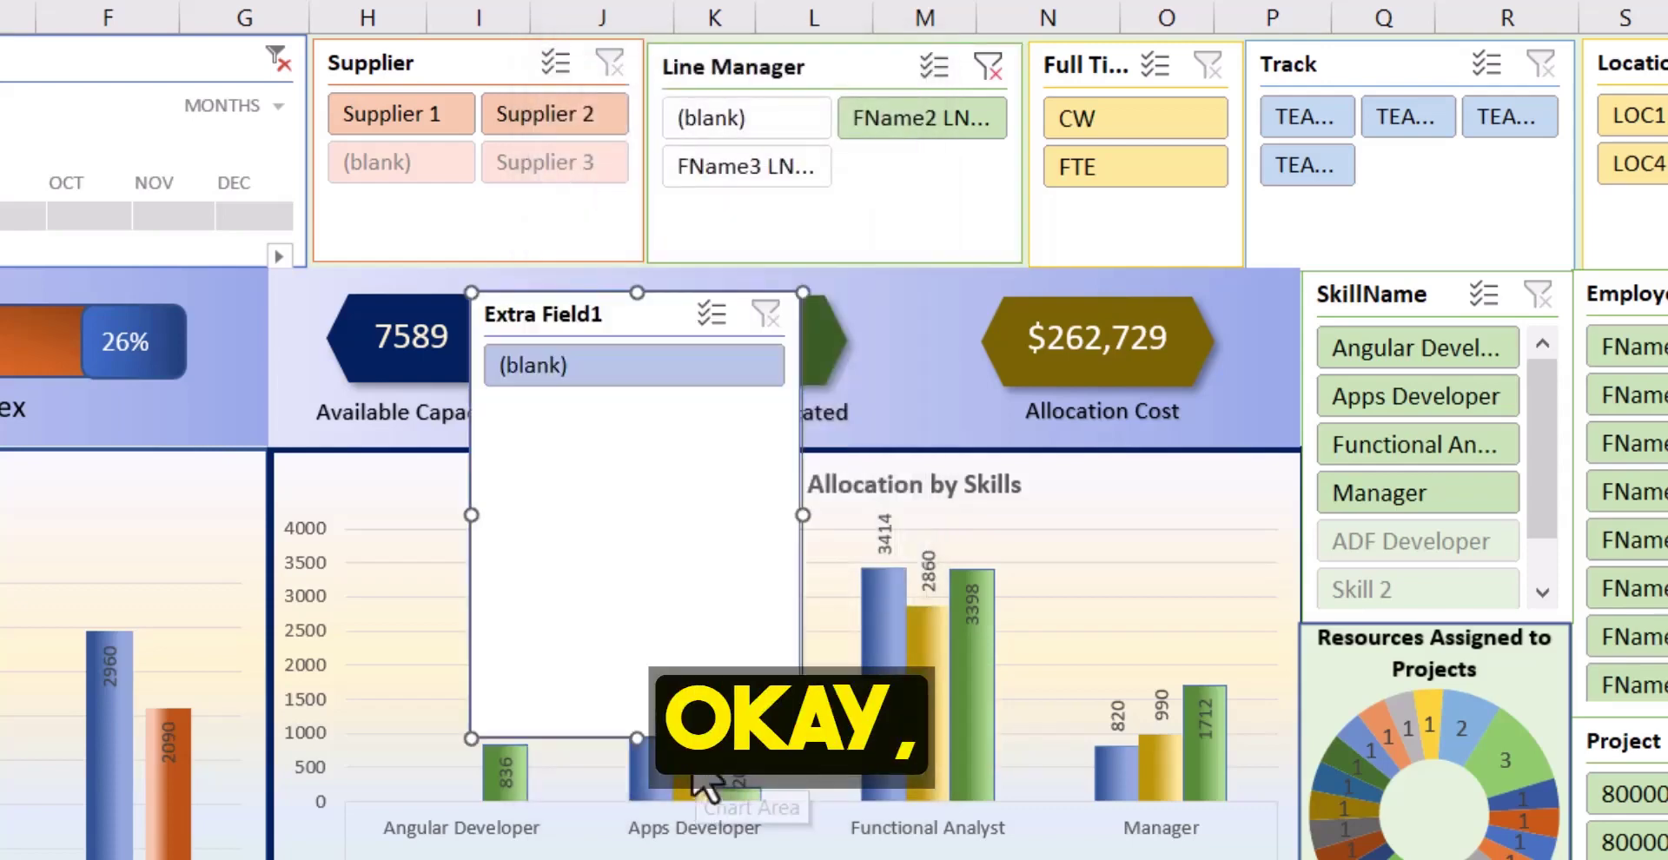
pyautogui.moveTo(560, 311); pyautogui.dragTo(432, 265)
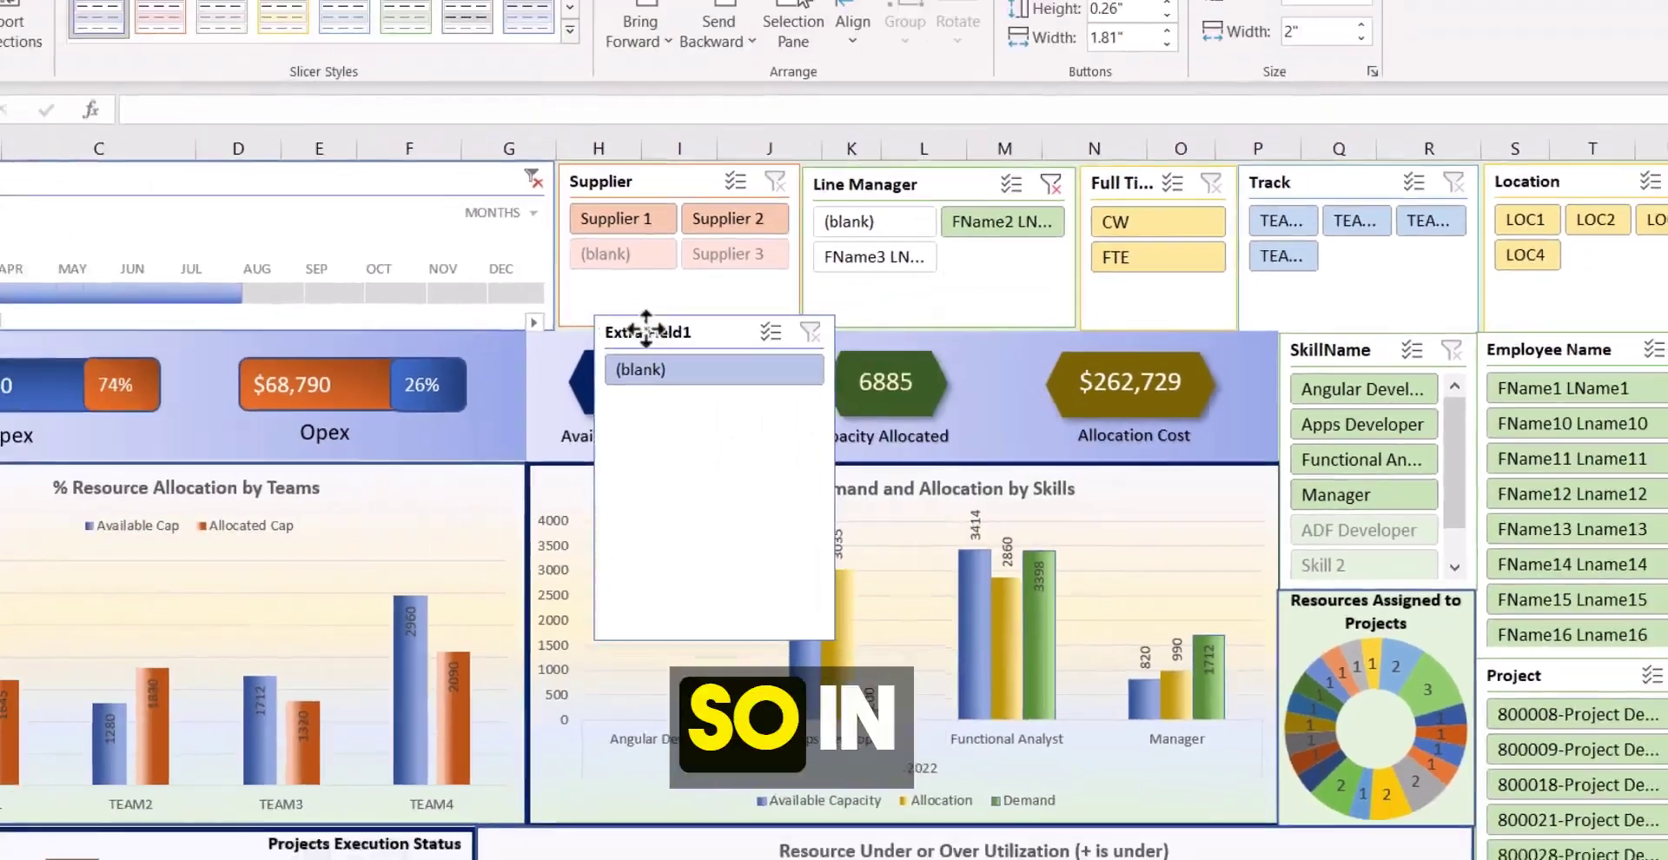
pyautogui.moveTo(645, 330); pyautogui.dragTo(1484, 297)
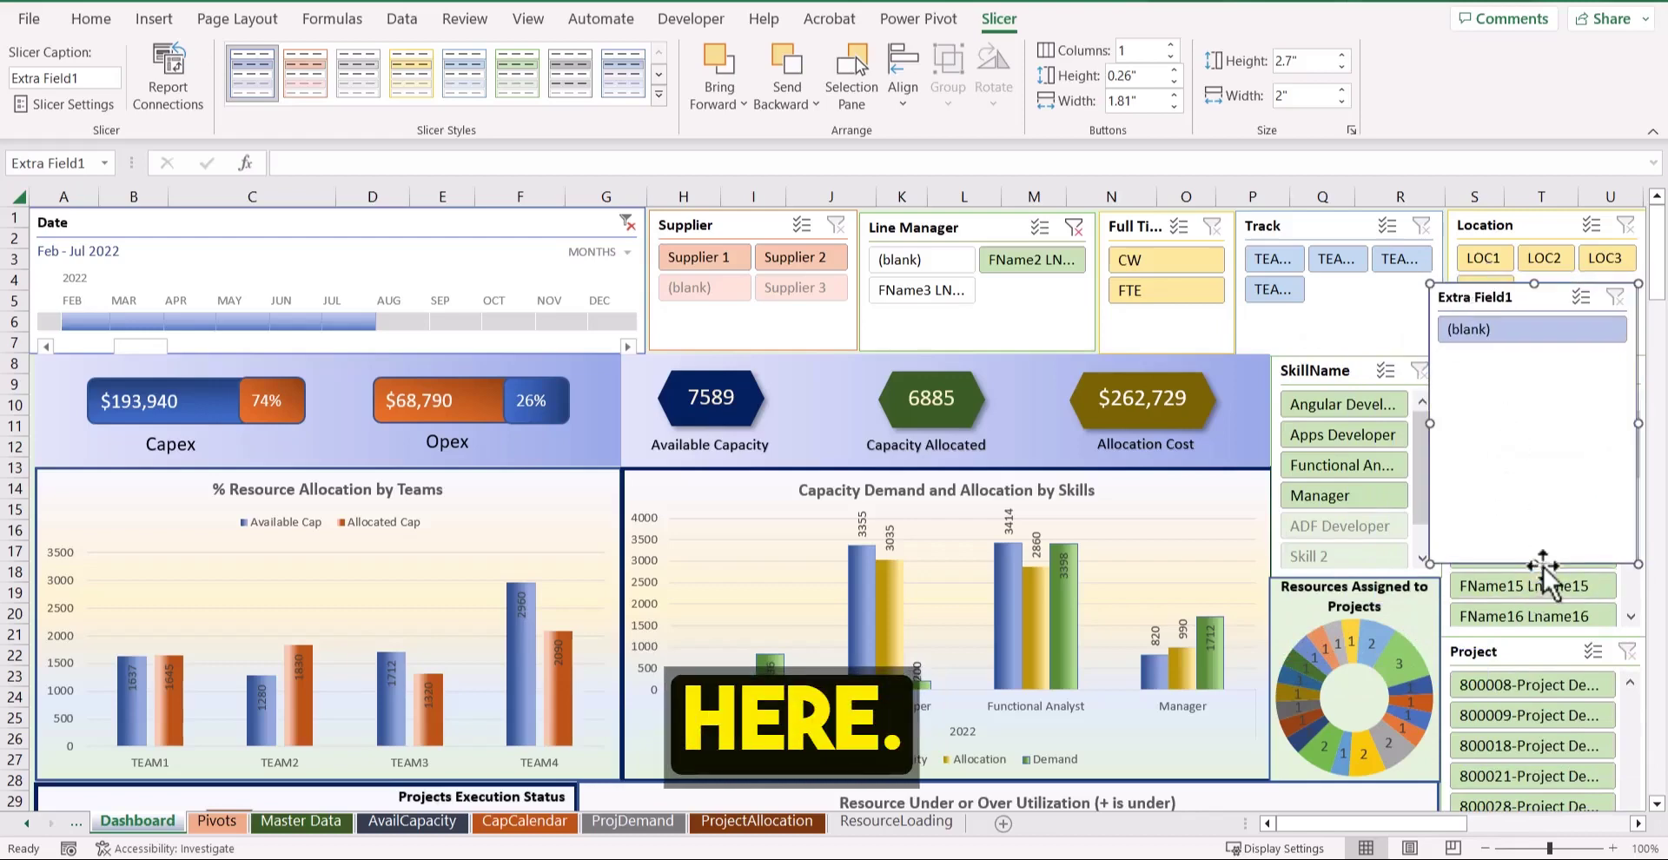
pyautogui.moveTo(1532, 563); pyautogui.dragTo(1532, 401)
pyautogui.moveTo(1520, 297); pyautogui.dragTo(1494, 322)
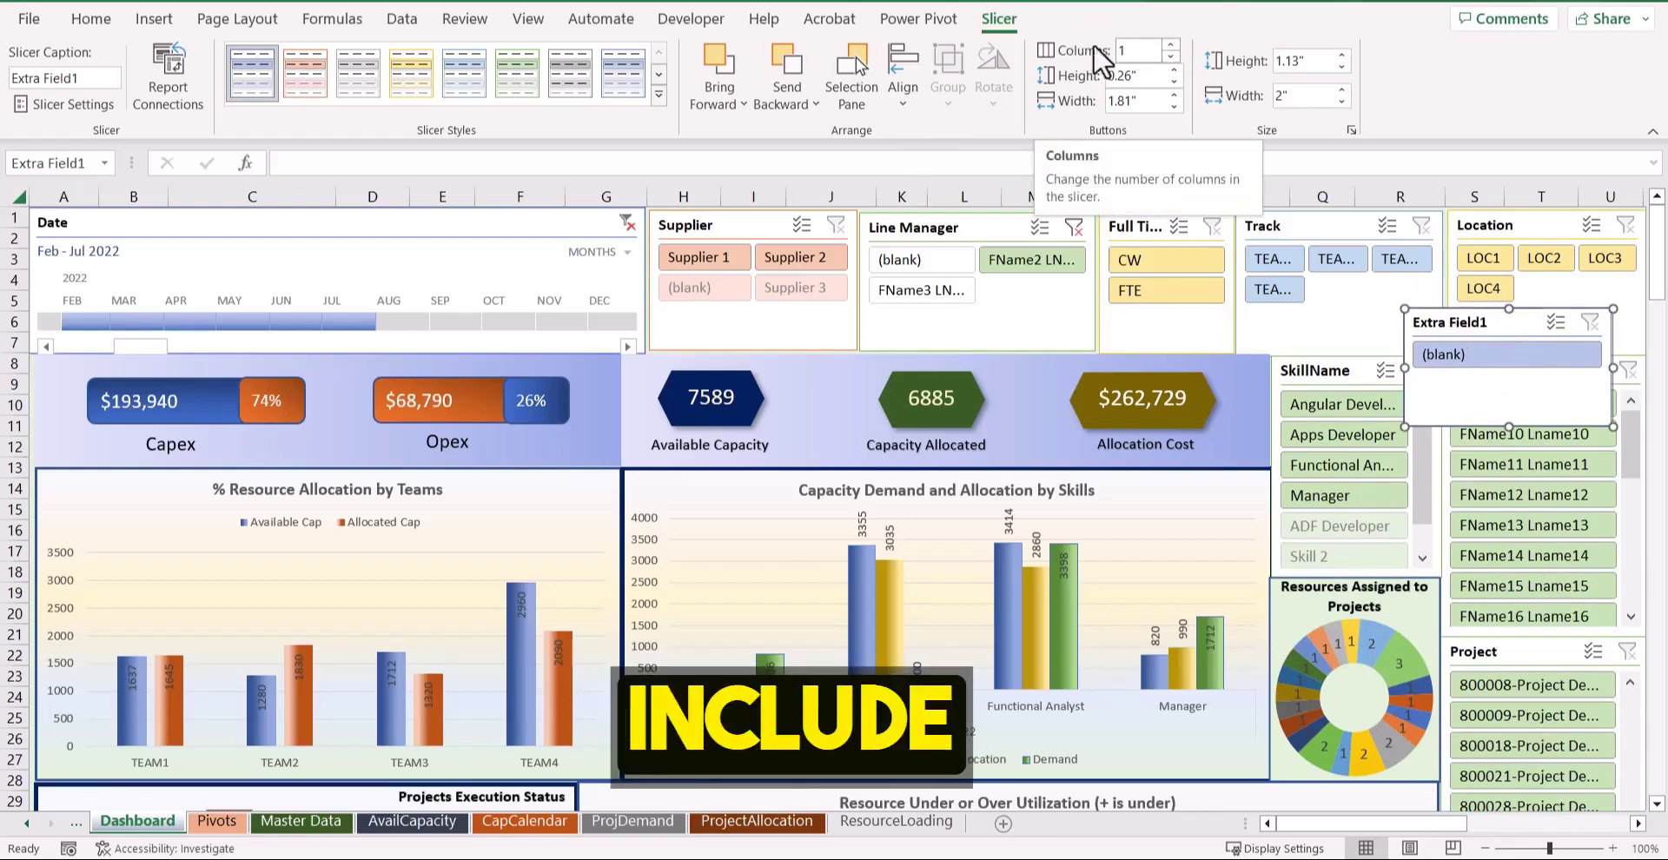
pyautogui.click(1172, 44)
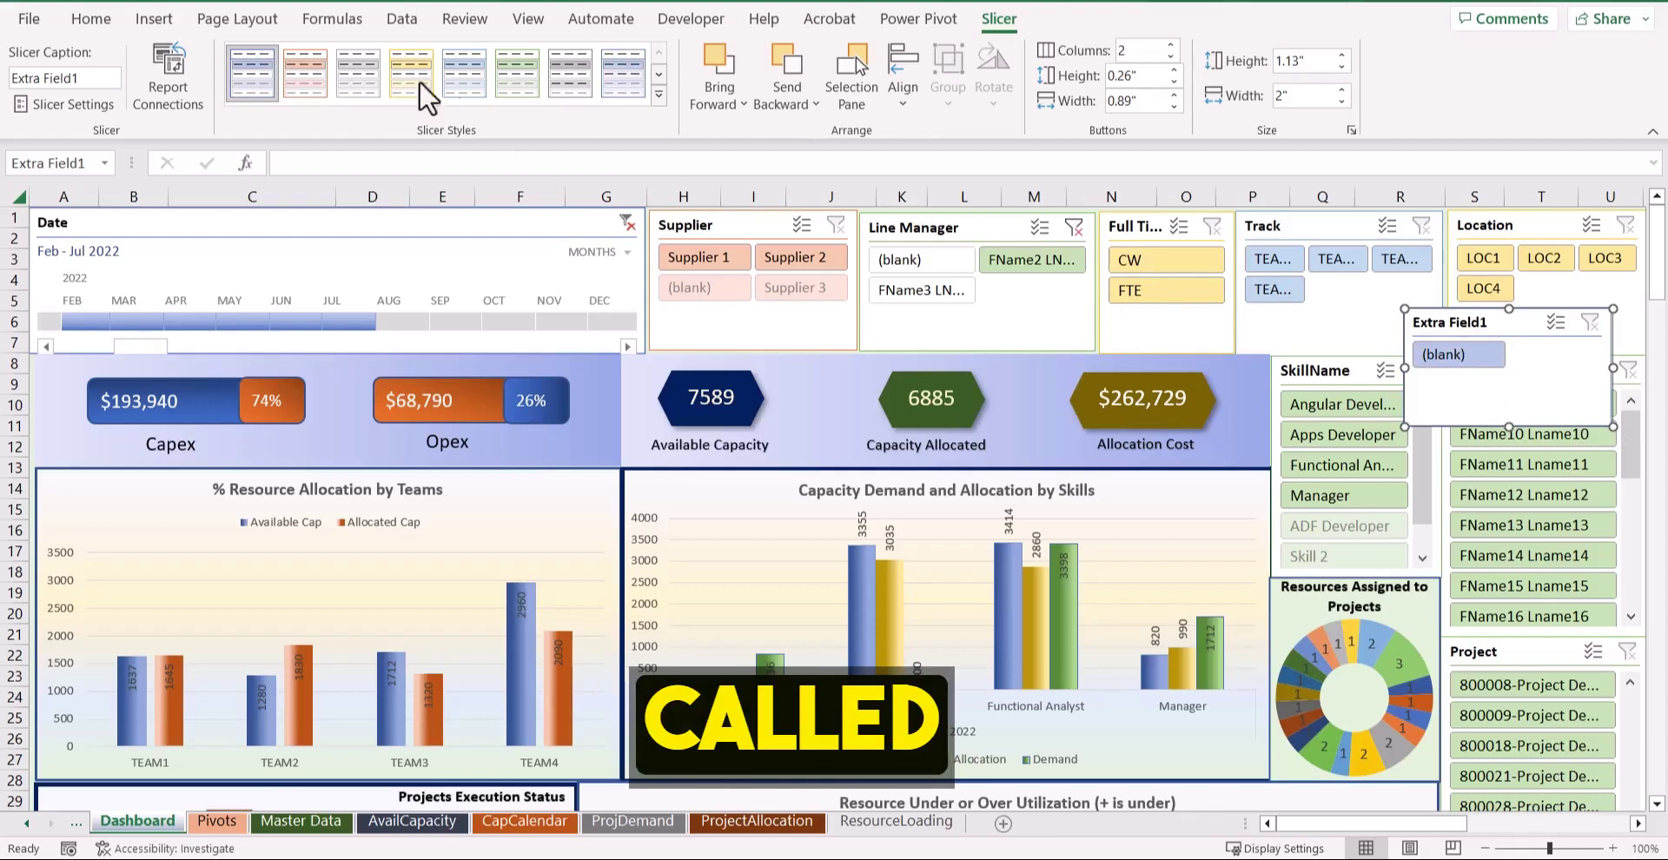
# Open the slicer's Report Connections and tick CapCalendar, DemandCapbySkill, overunder and PivotTable10
pyautogui.click(169, 78)
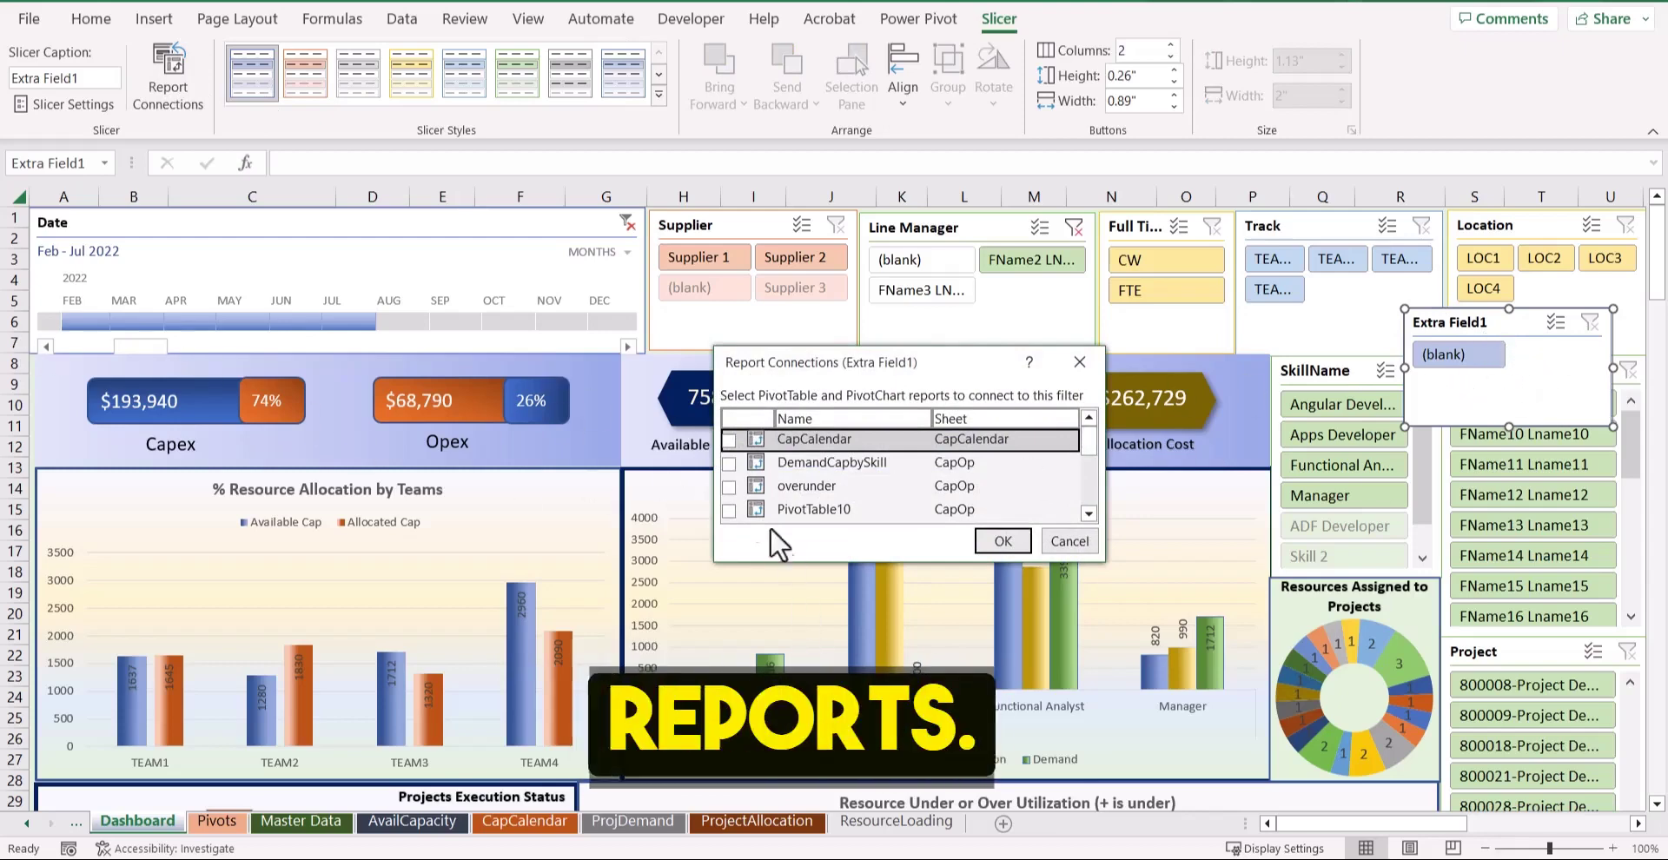
pyautogui.scroll(-3, 837, 467)
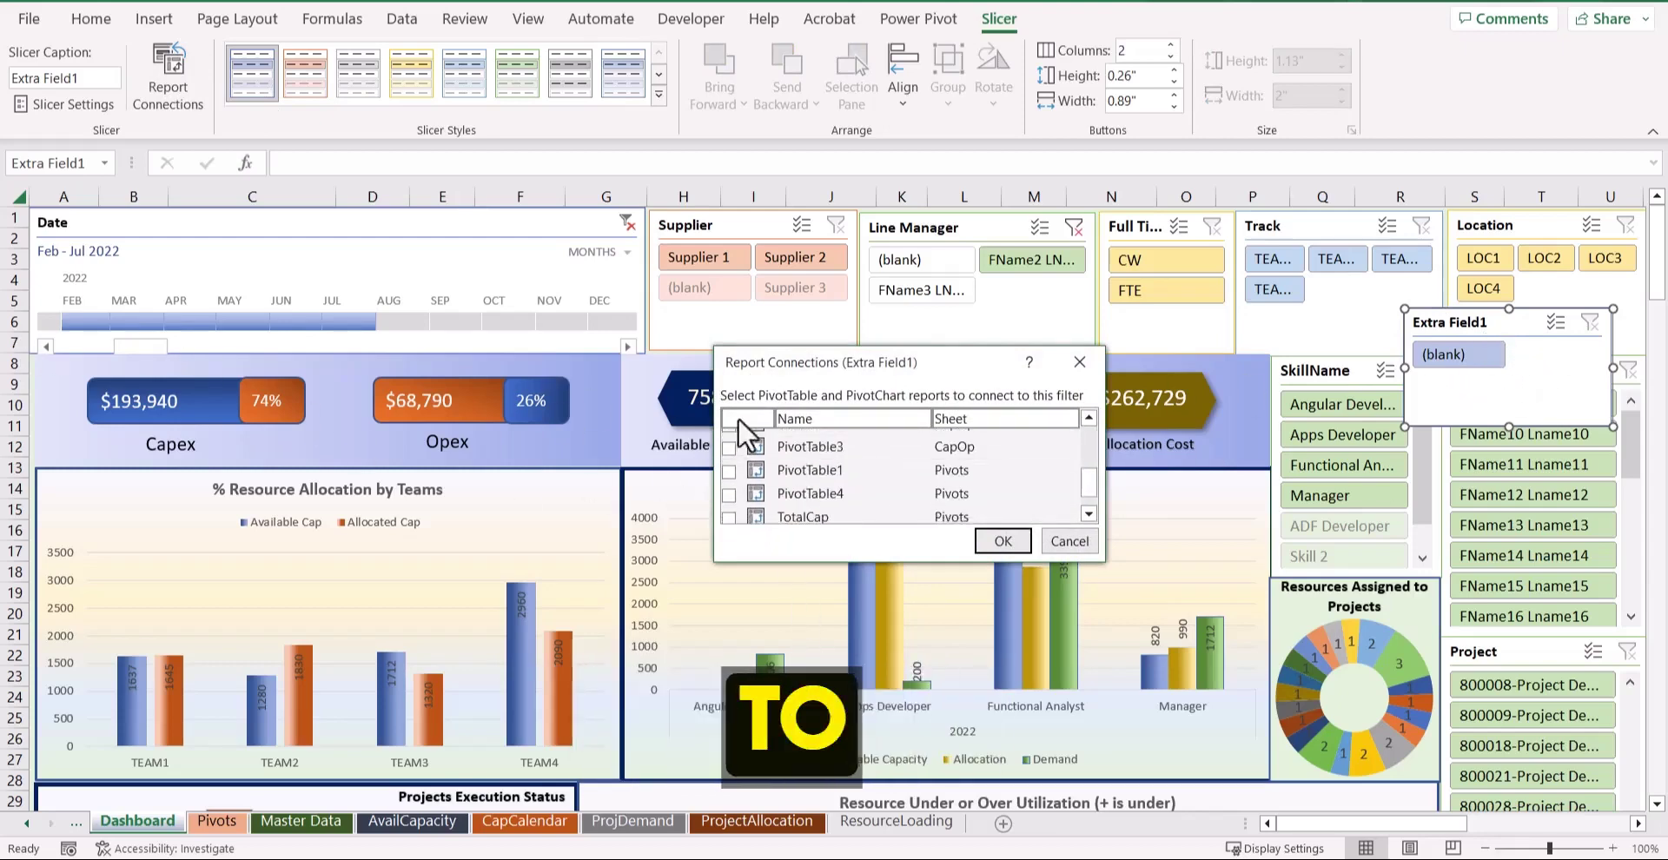
pyautogui.scroll(1, 728, 472)
pyautogui.scroll(-2, 736, 493)
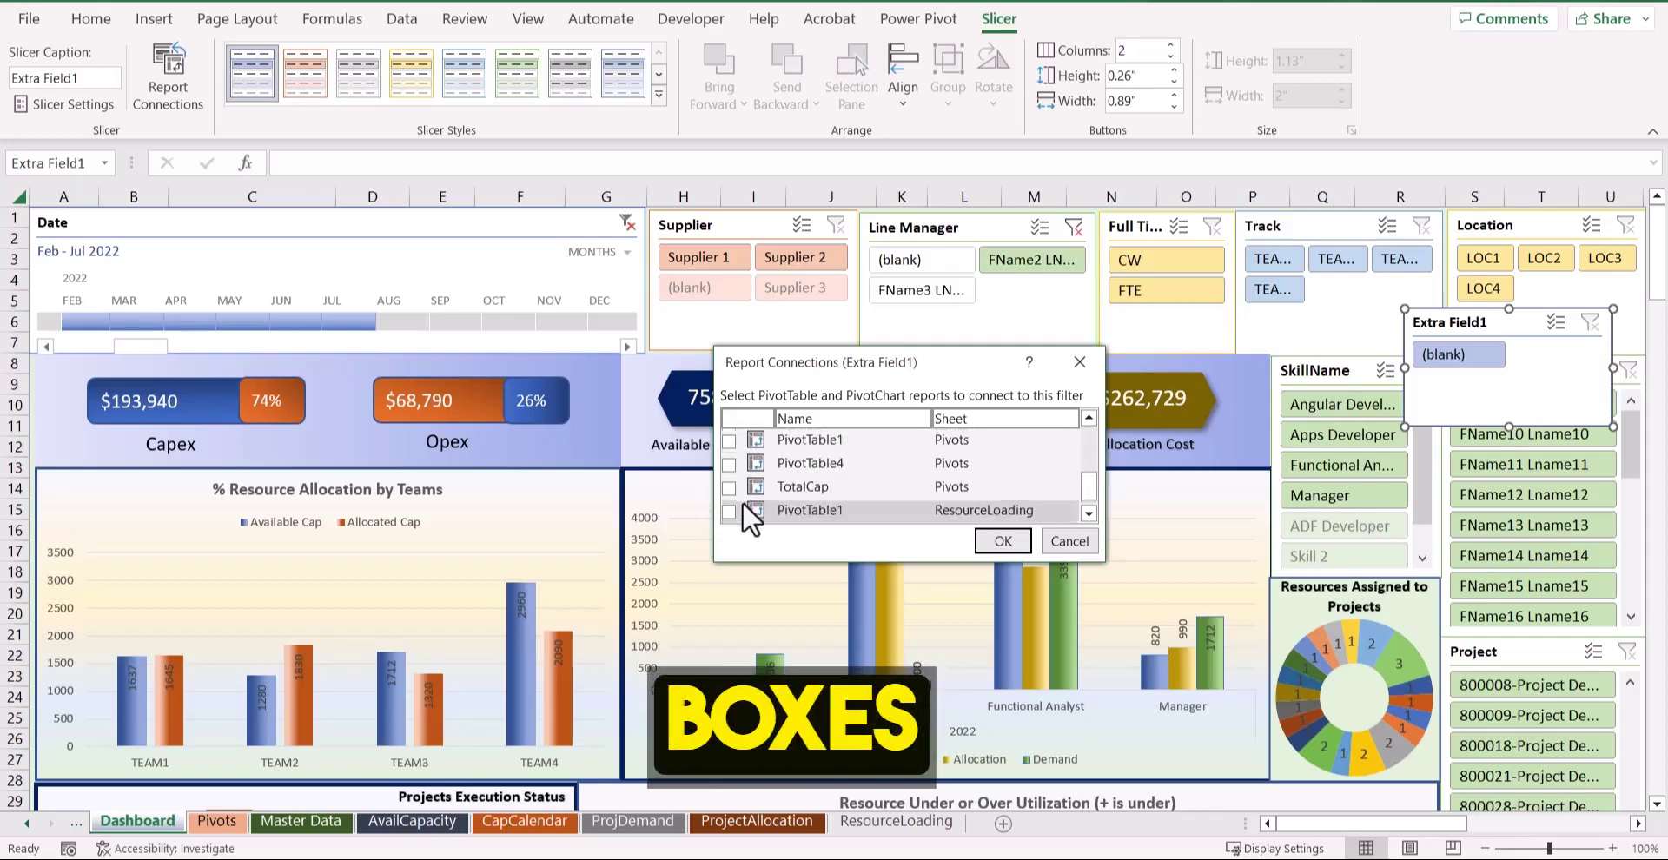
pyautogui.scroll(3, 760, 495)
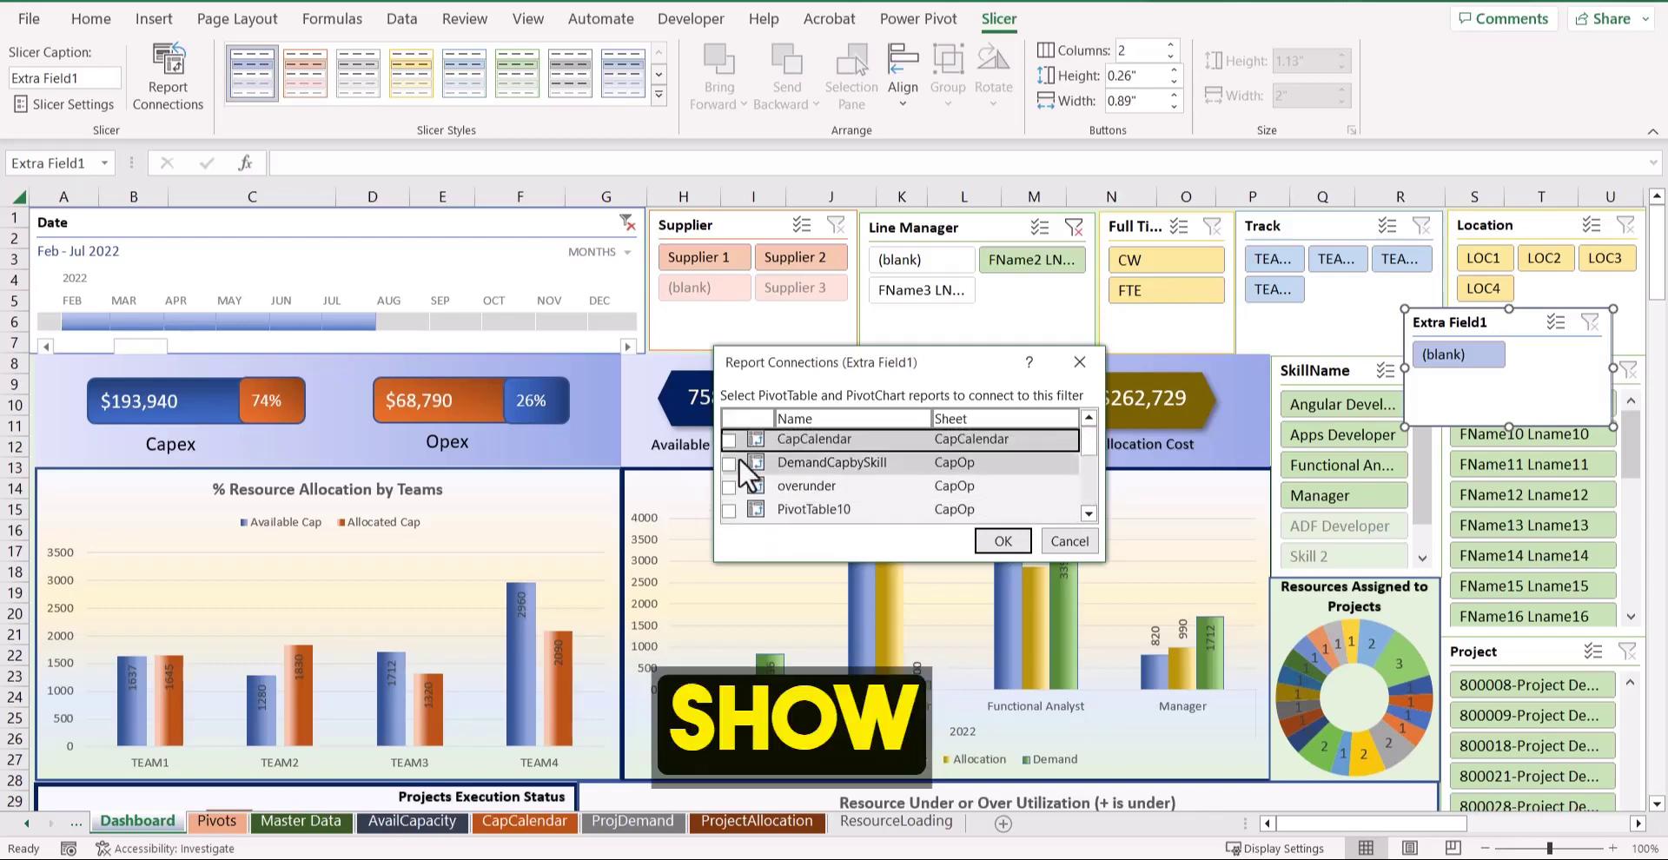
pyautogui.click(729, 439)
pyautogui.click(729, 463)
pyautogui.click(728, 487)
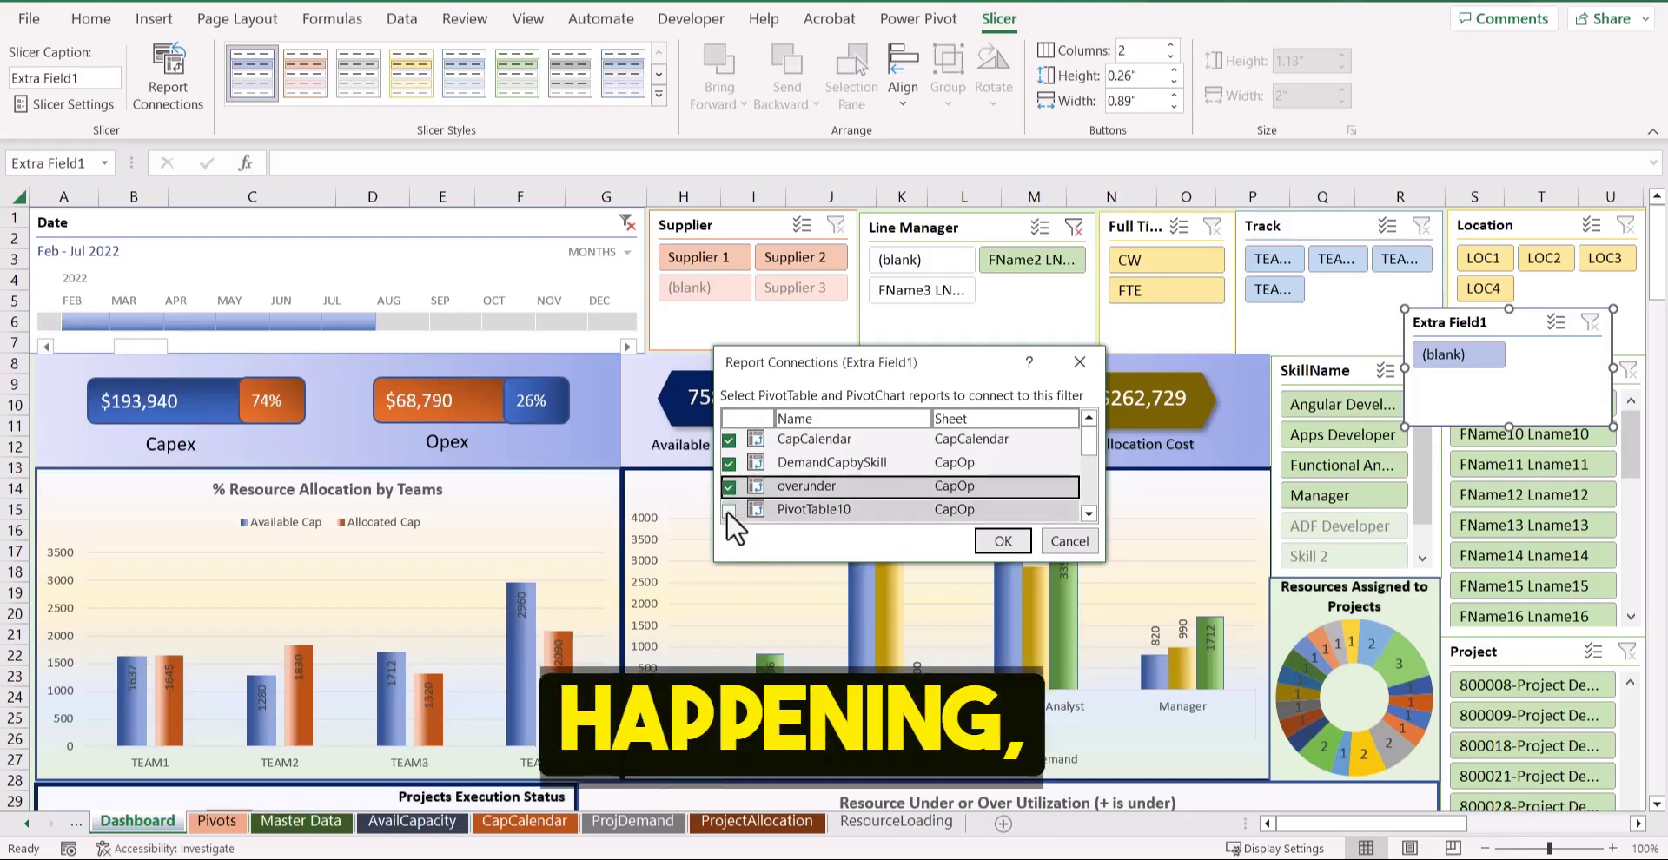
pyautogui.click(729, 510)
# Tick PivotTable11, 12, 13, 3, both PivotTable1s, PivotTable4 and TotalCap, then confirm
pyautogui.scroll(-2, 749, 497)
pyautogui.click(738, 455)
pyautogui.click(729, 451)
pyautogui.click(729, 475)
pyautogui.click(728, 498)
pyautogui.click(729, 521)
pyautogui.scroll(-3, 734, 499)
pyautogui.click(736, 469)
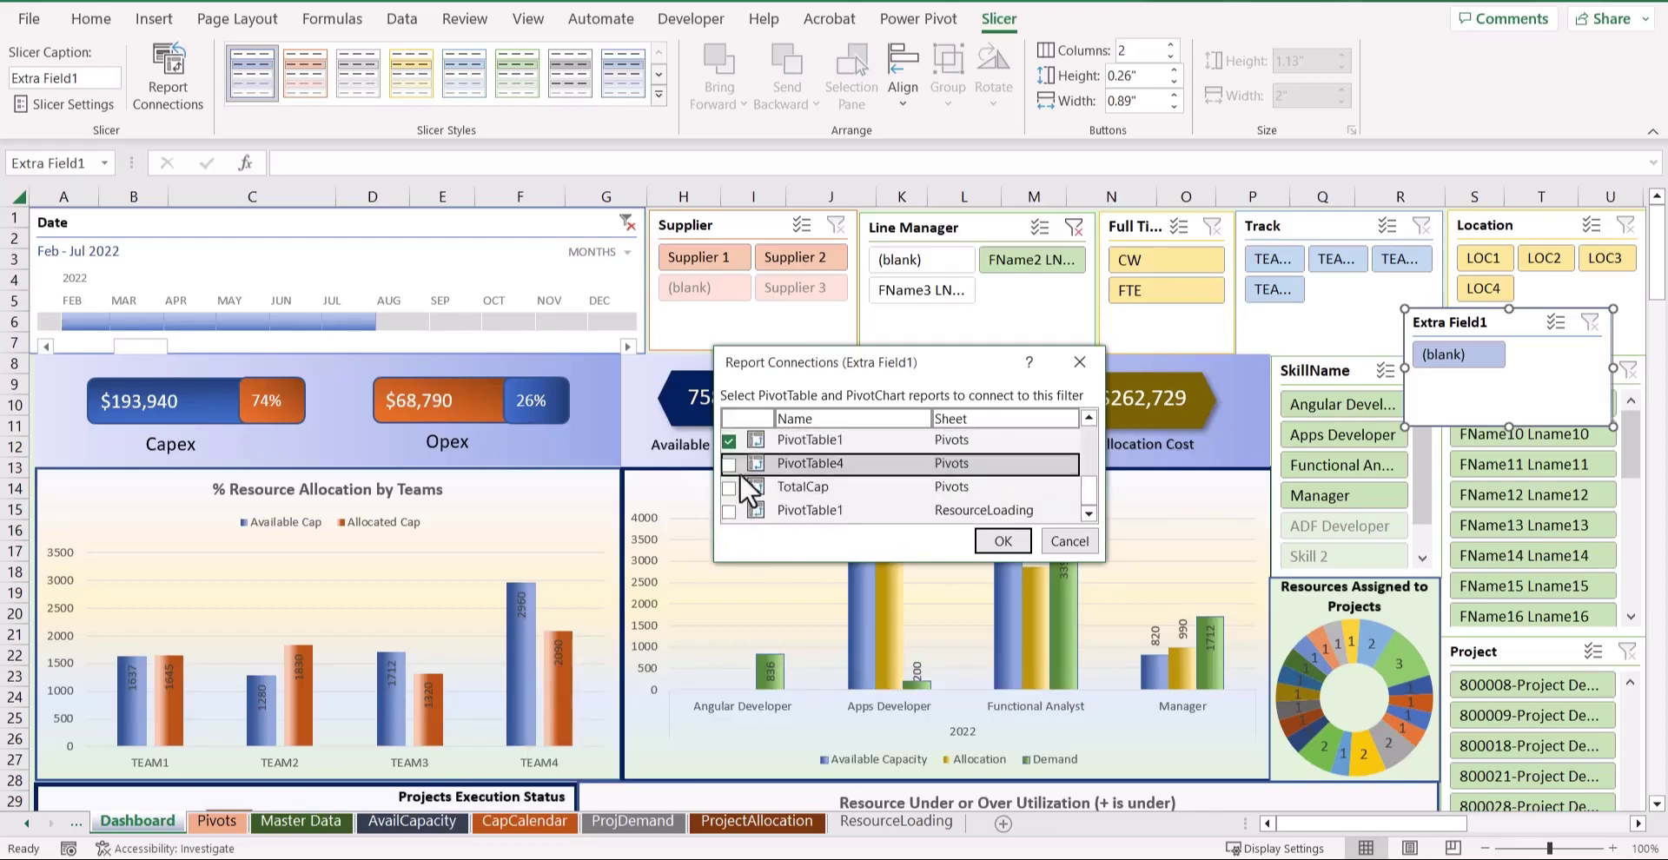
pyautogui.click(729, 463)
pyautogui.click(729, 487)
pyautogui.click(728, 510)
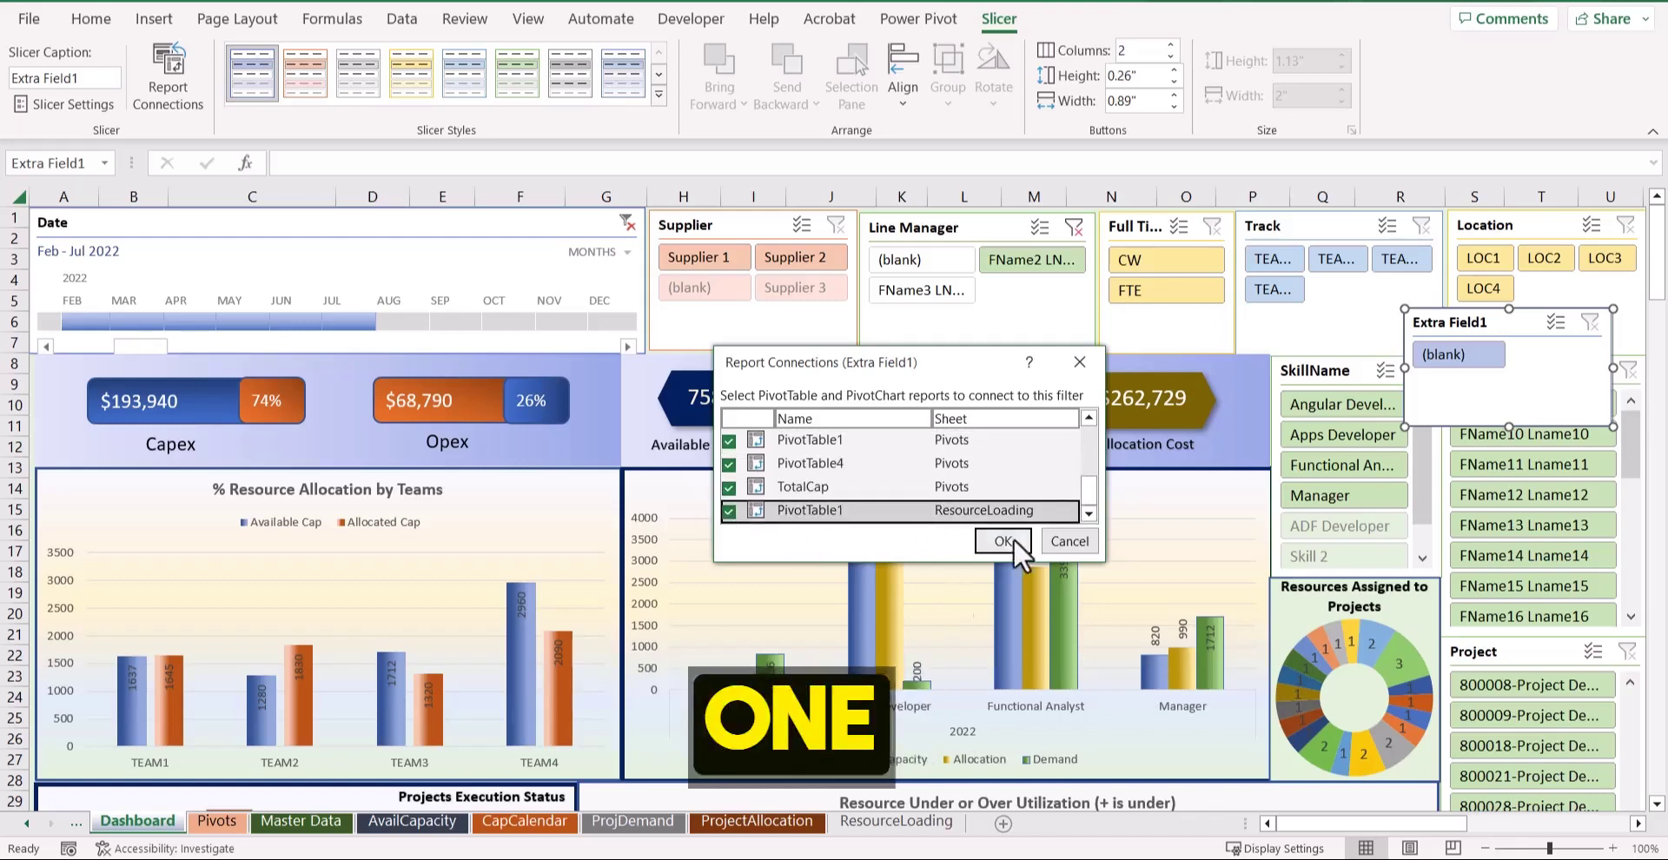
pyautogui.click(1073, 540)
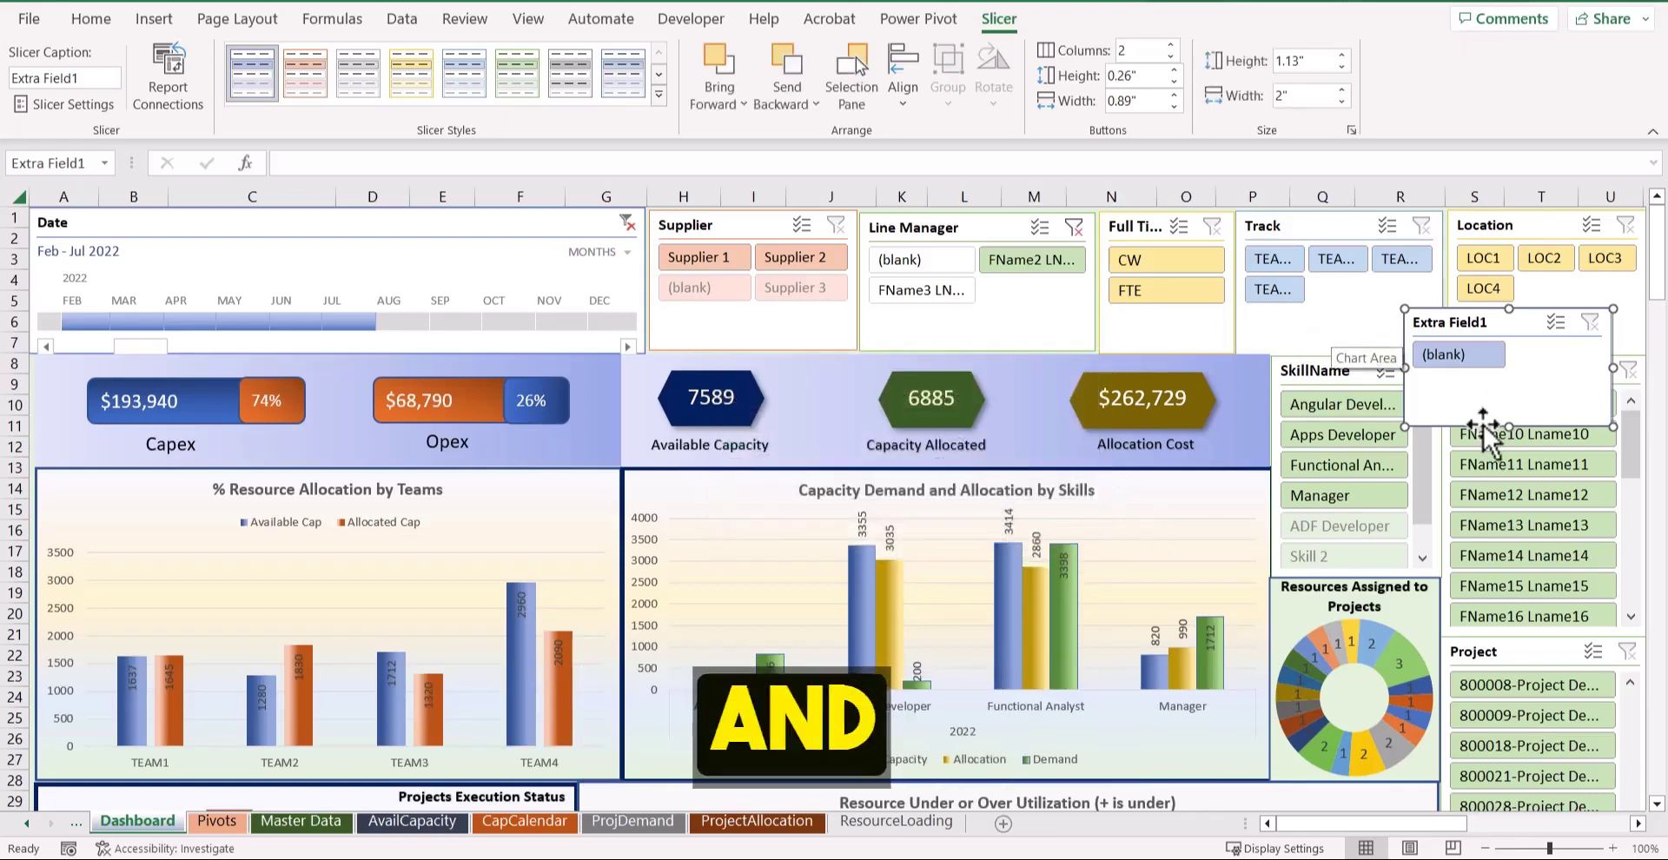
# Delete the Extra Field1 slicer and scroll through the dashboard to confirm it's gone
pyautogui.press('Delete')
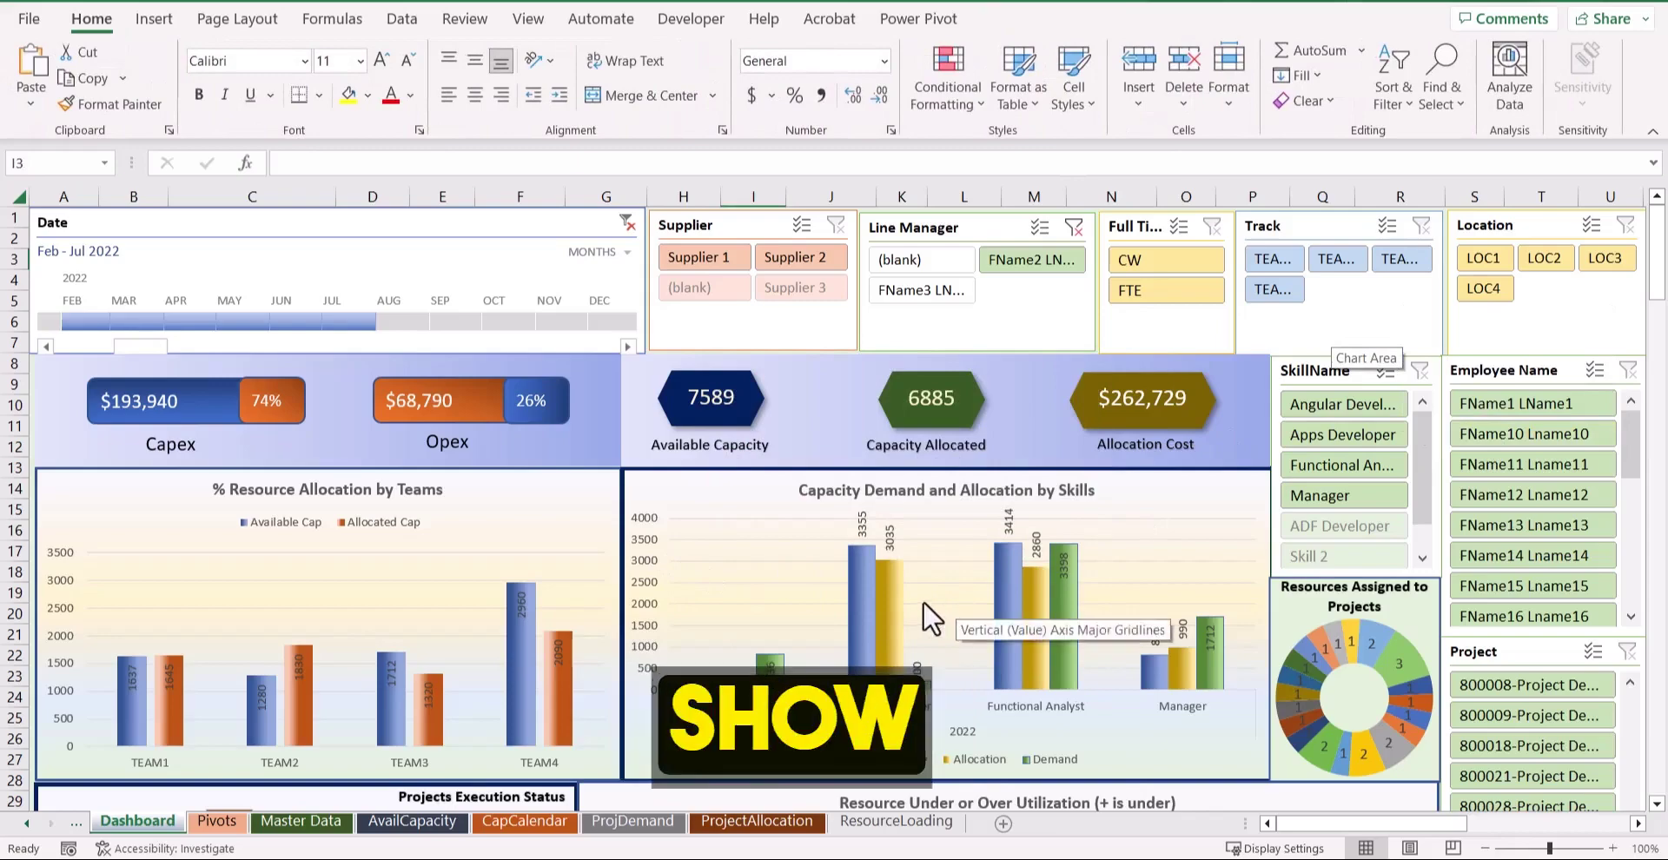
pyautogui.scroll(-5, 929, 625)
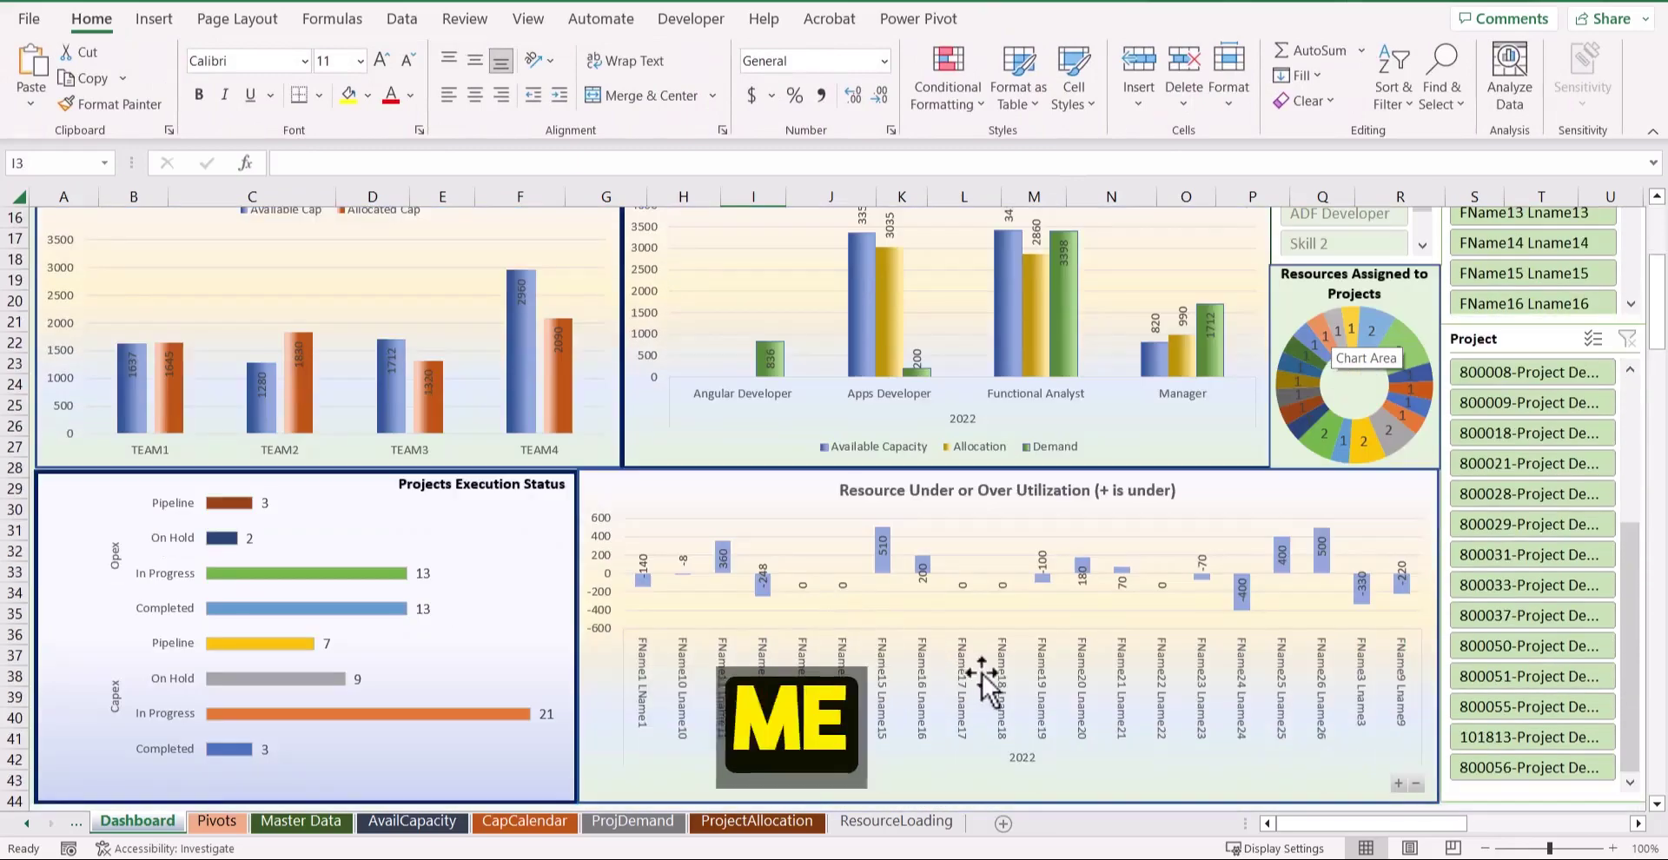
pyautogui.scroll(-2, 998, 673)
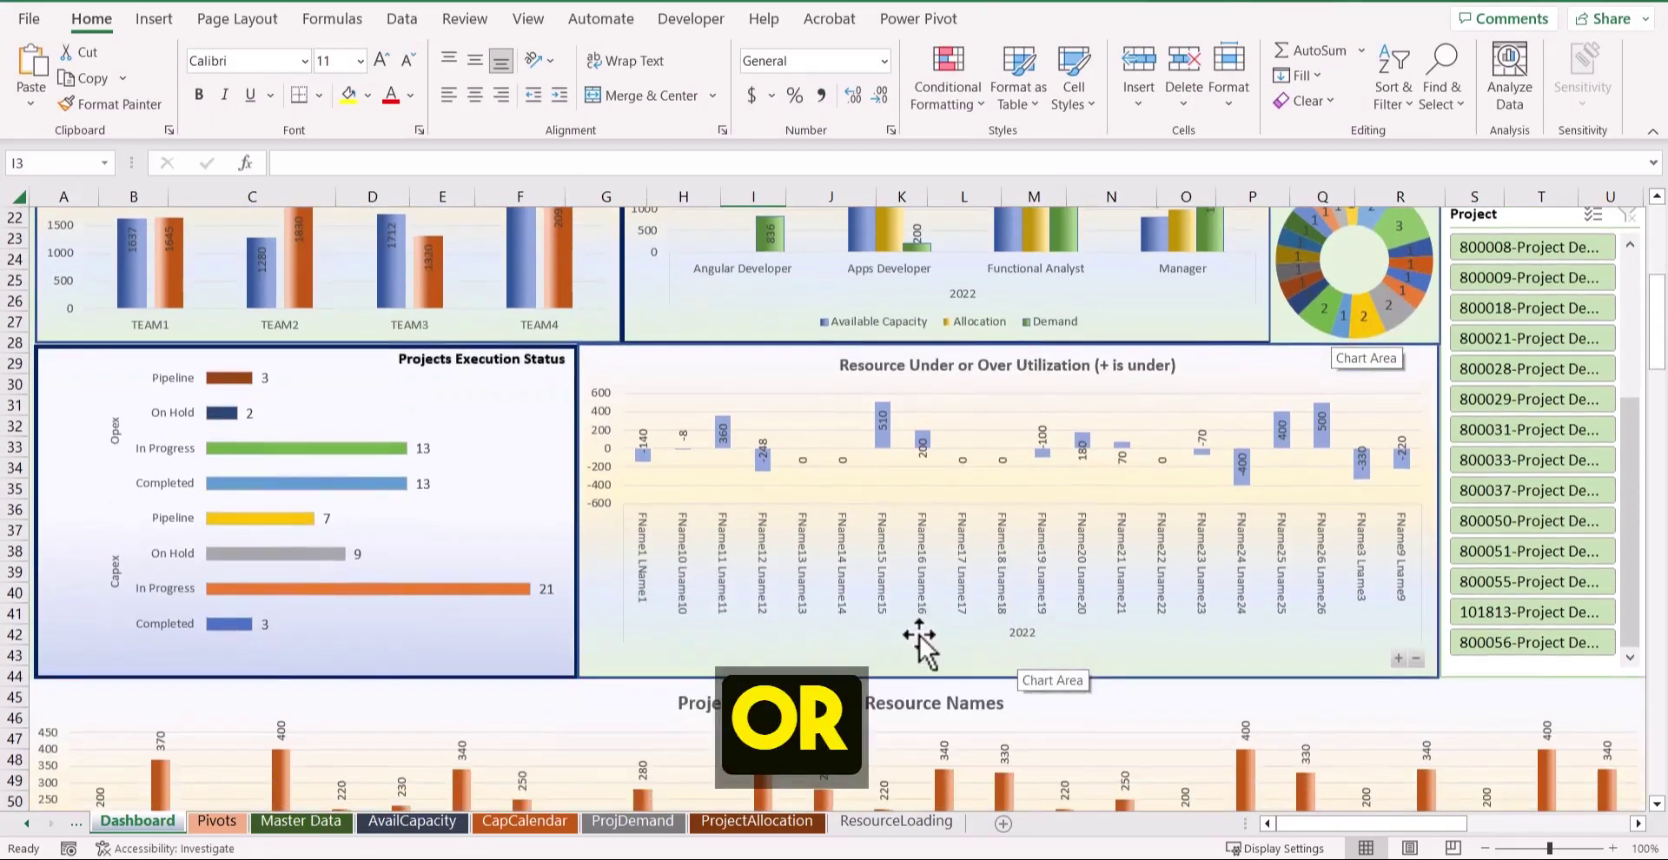
pyautogui.scroll(3, 995, 603)
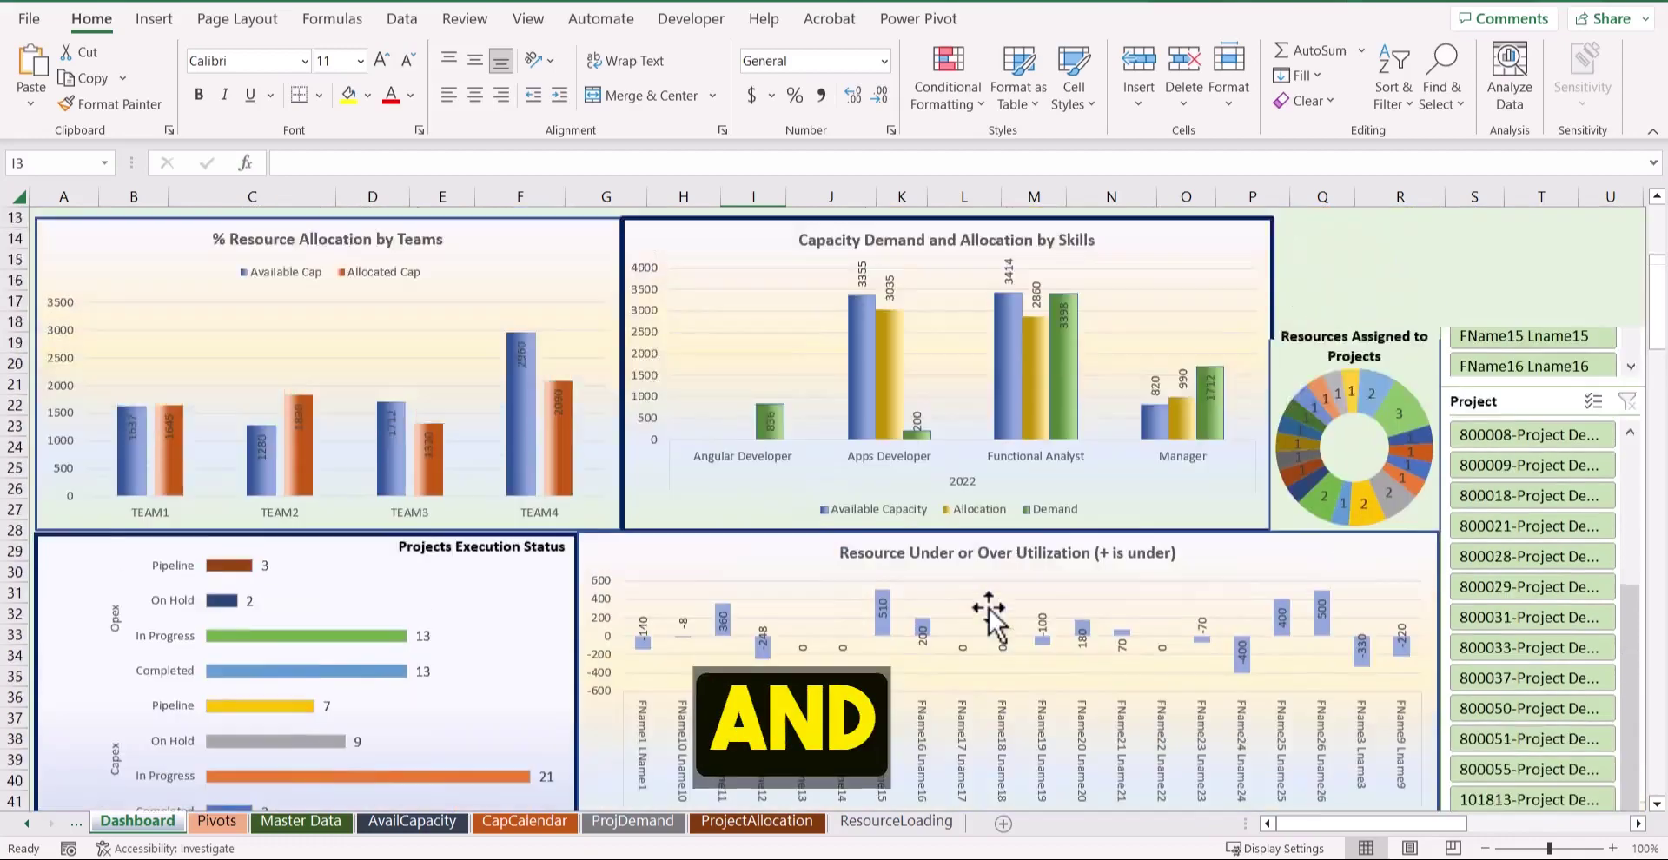
pyautogui.scroll(3, 988, 608)
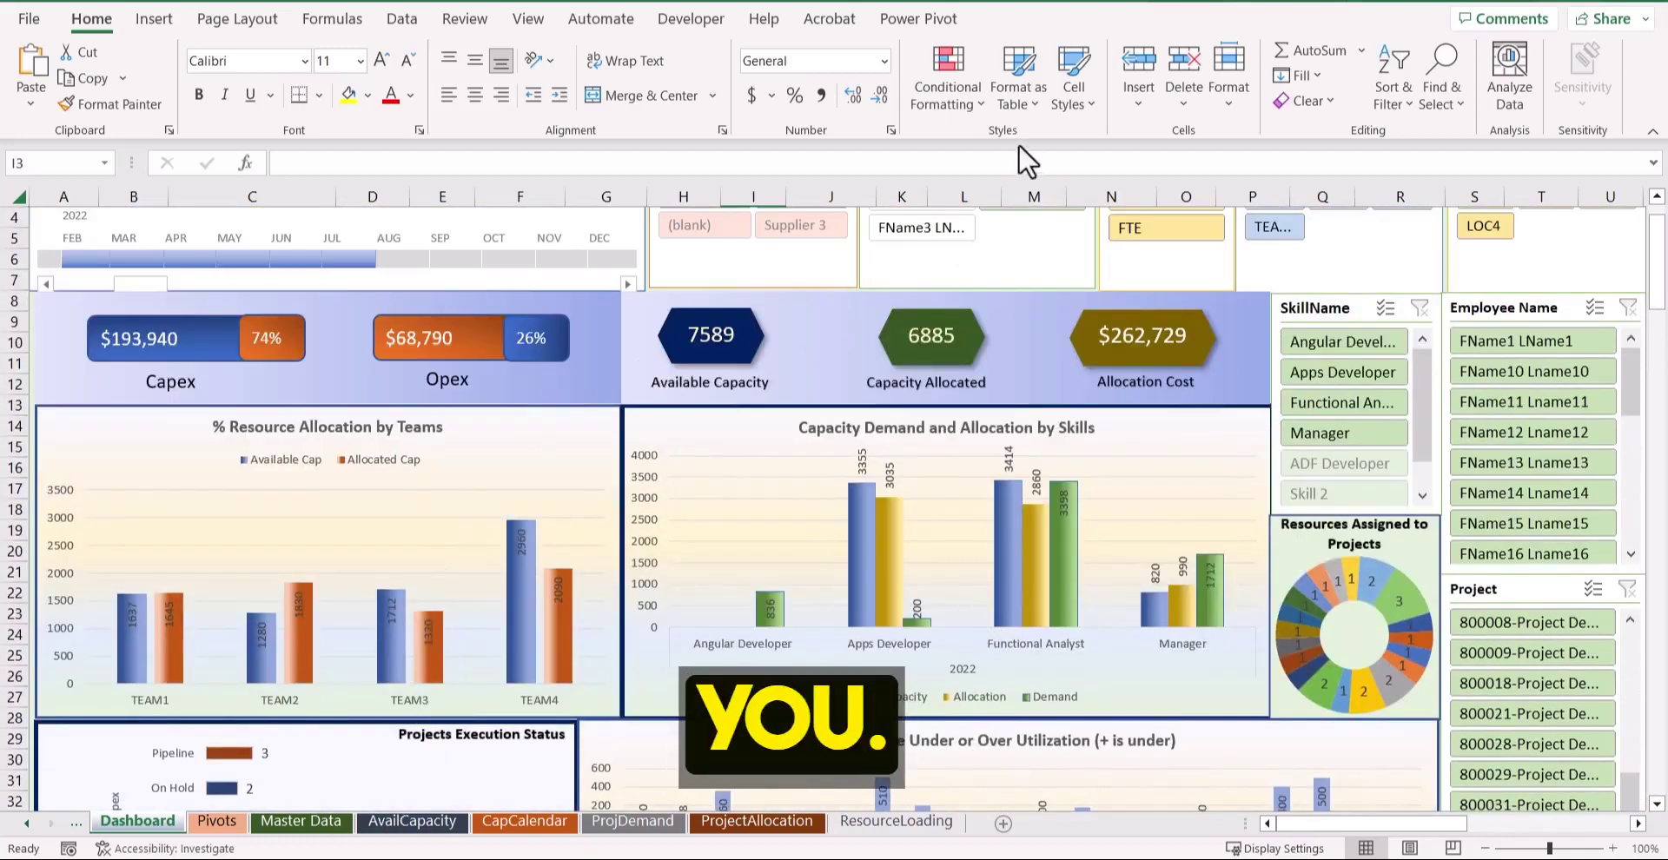